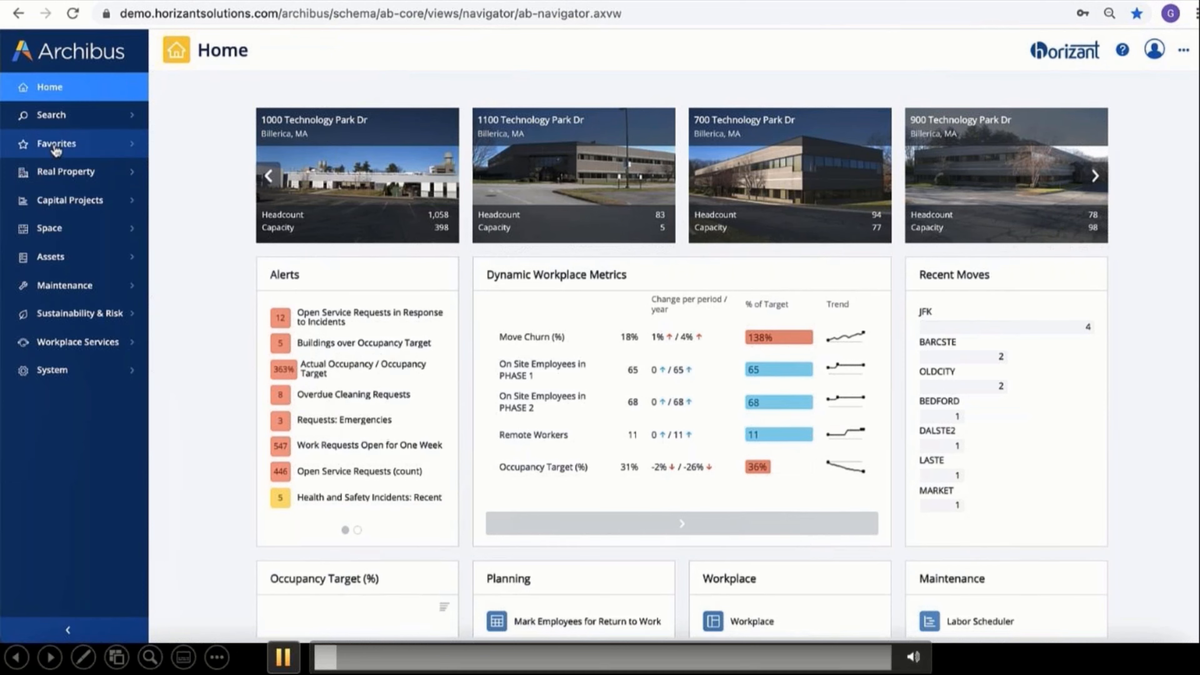
Step: Open the Costs Wizard for leases, buildings and properties from the favorites and show the costs of lease TGD-2021-001
click(55, 143)
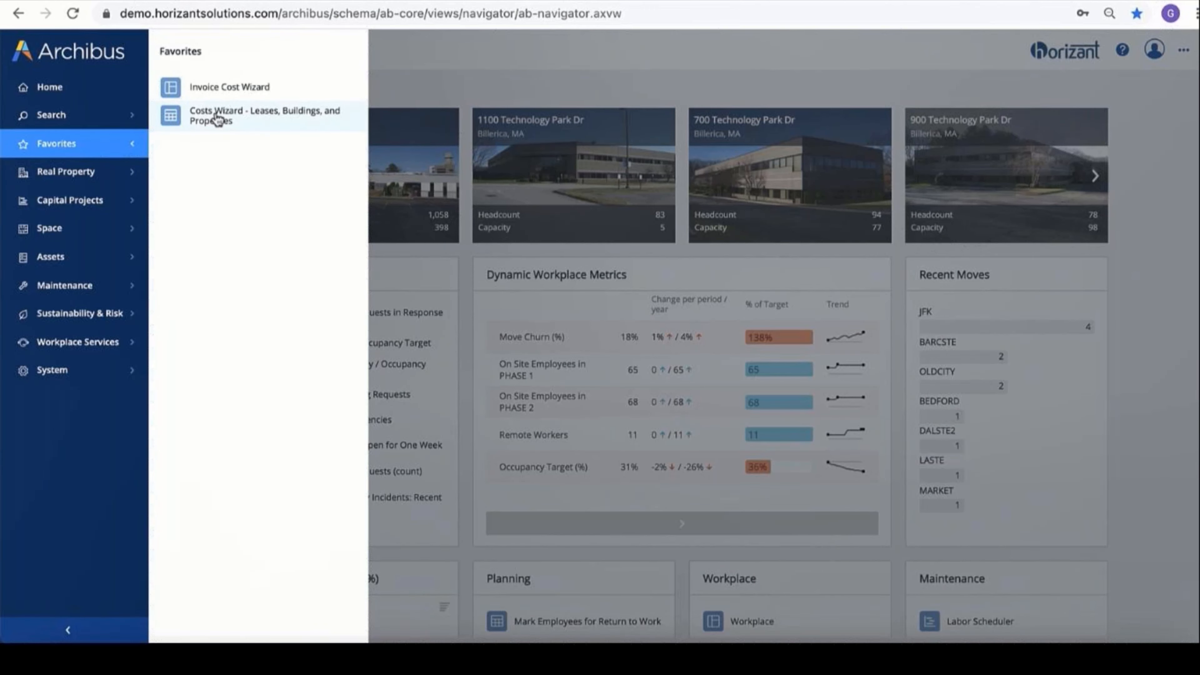
click(217, 118)
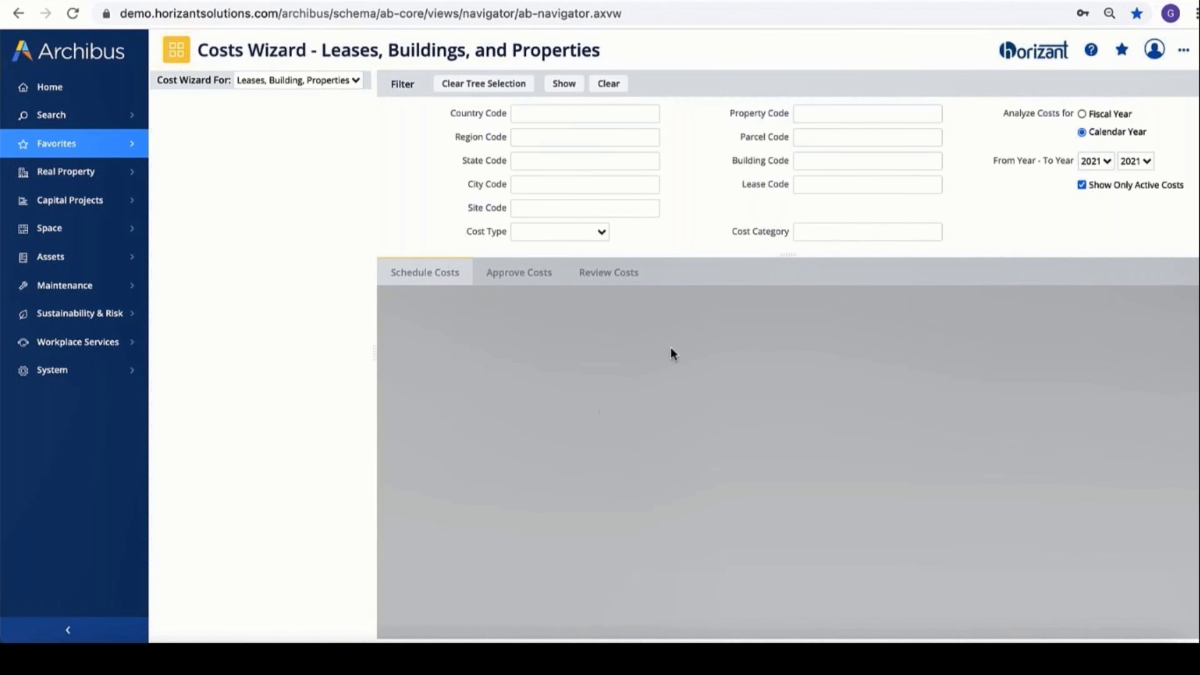
click(933, 187)
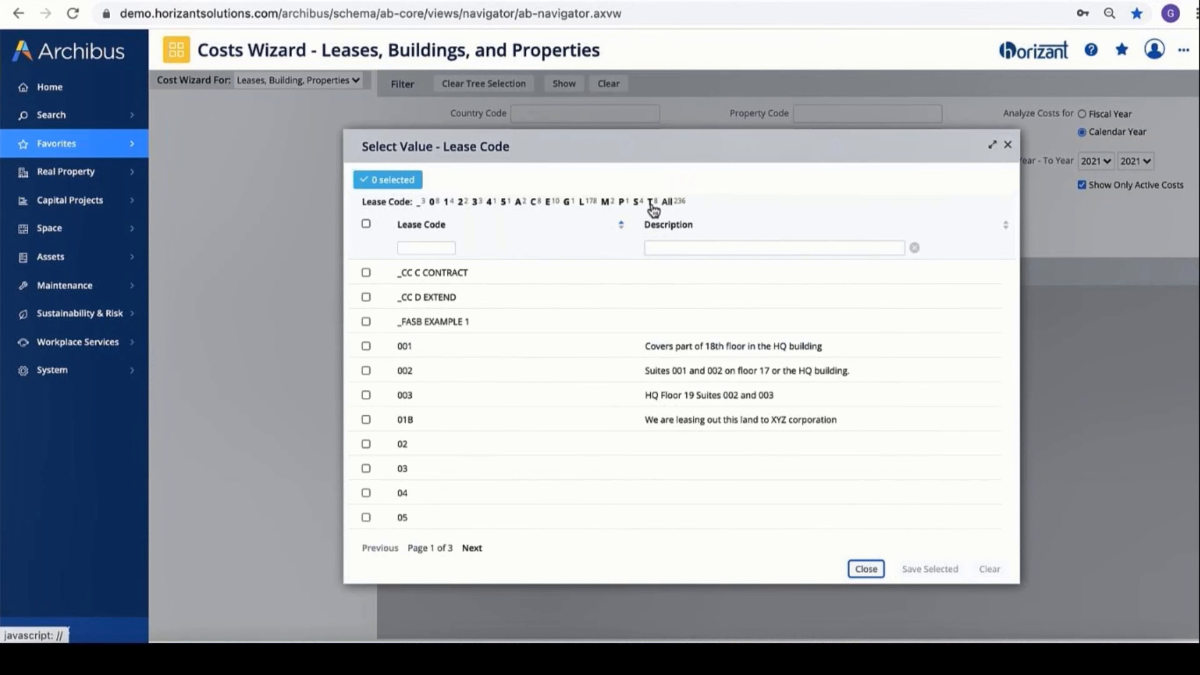
click(651, 202)
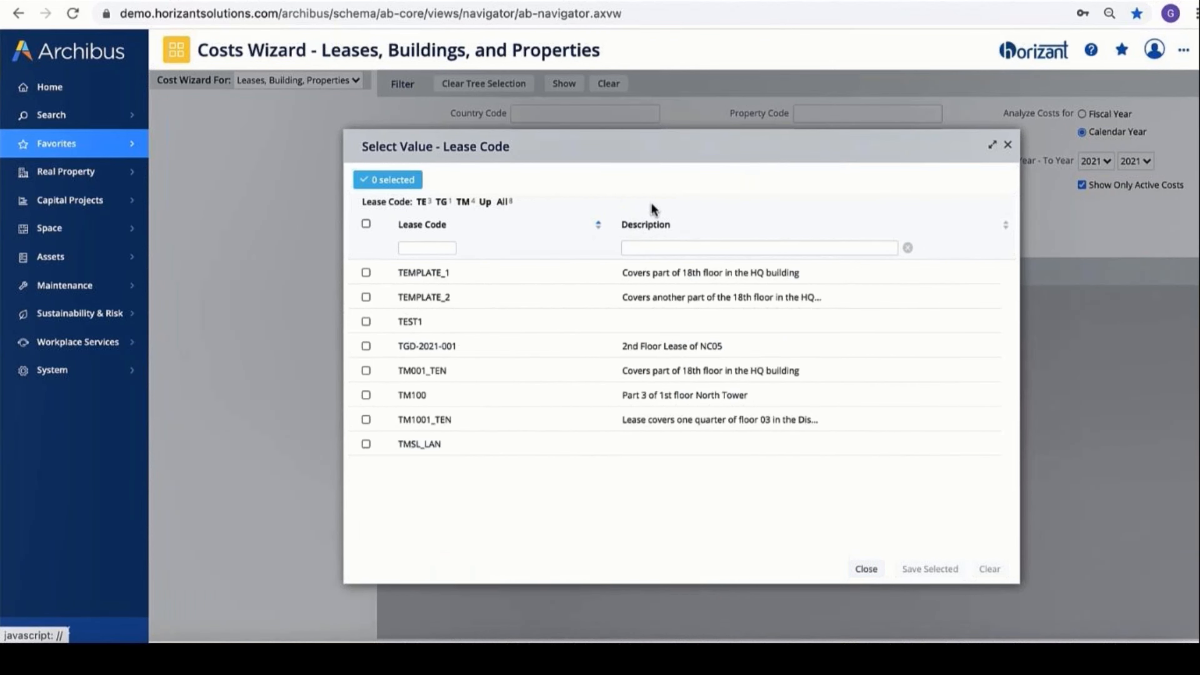
click(436, 347)
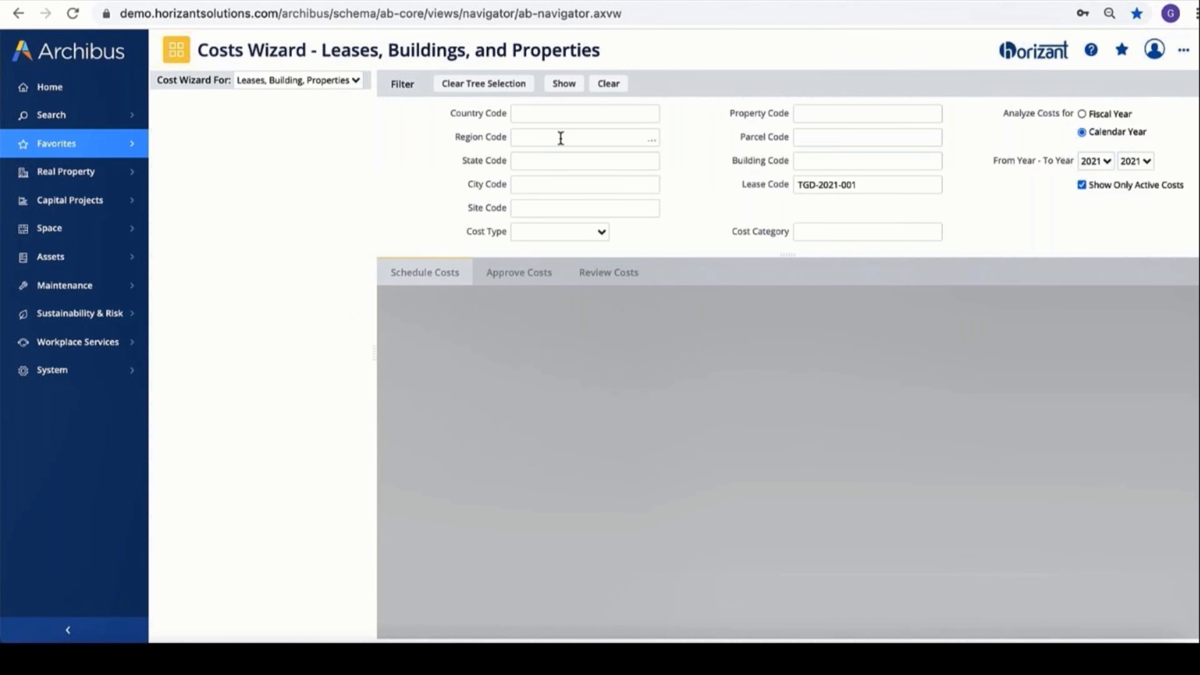
click(564, 85)
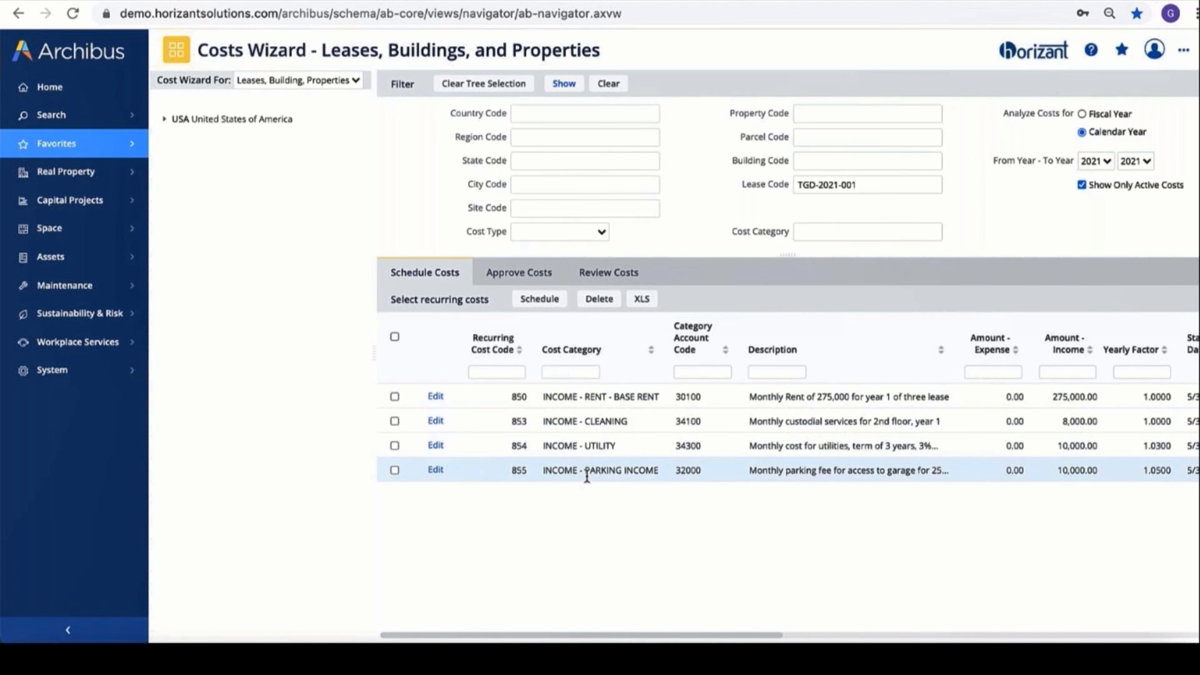
Step: Schedule all of the lease's recurring costs with an end date of 6/30/2021
click(395, 337)
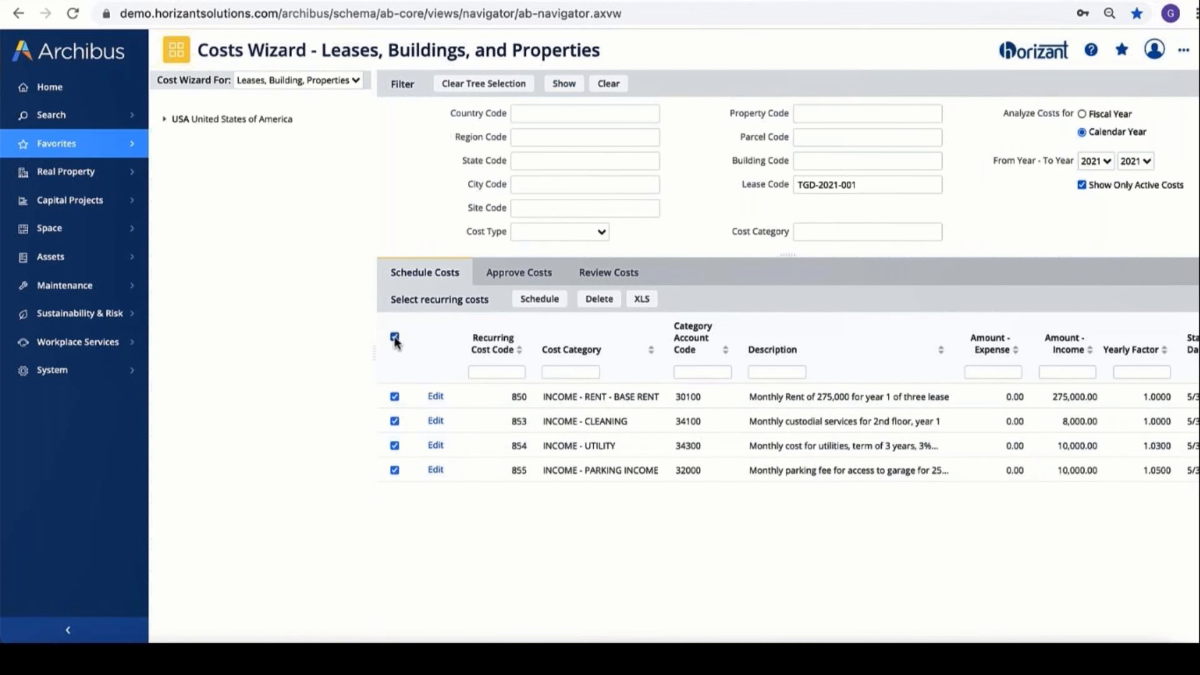
click(541, 301)
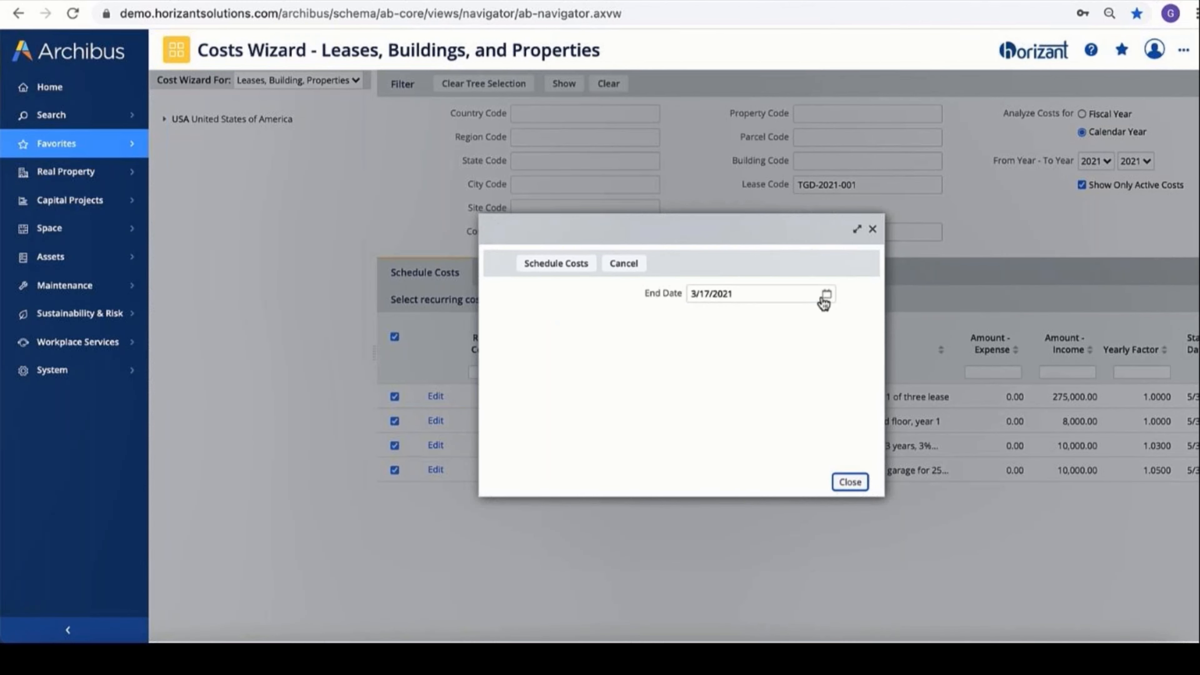
click(826, 295)
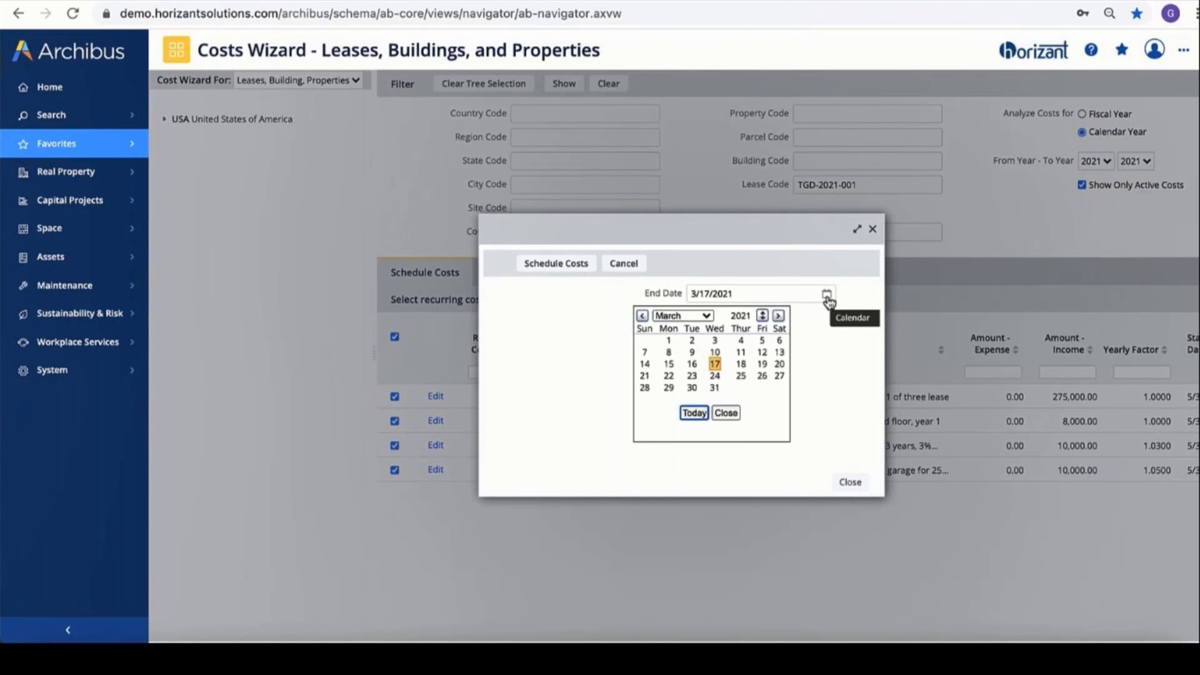
click(779, 316)
click(779, 316)
click(779, 315)
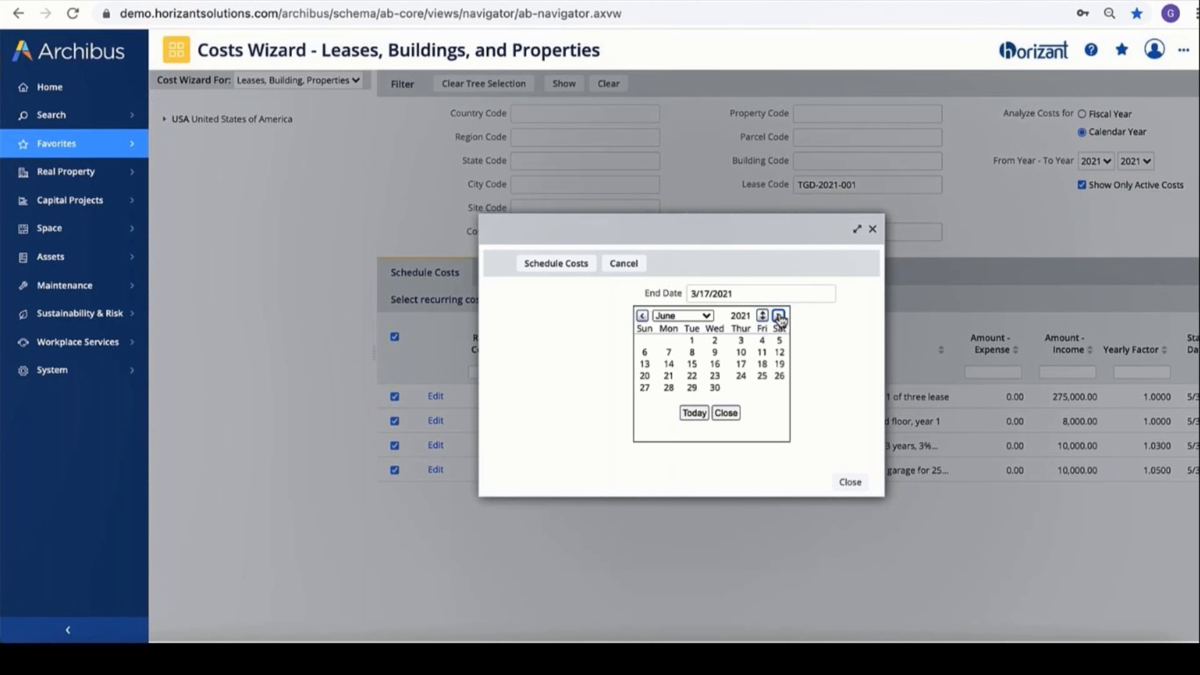
click(715, 389)
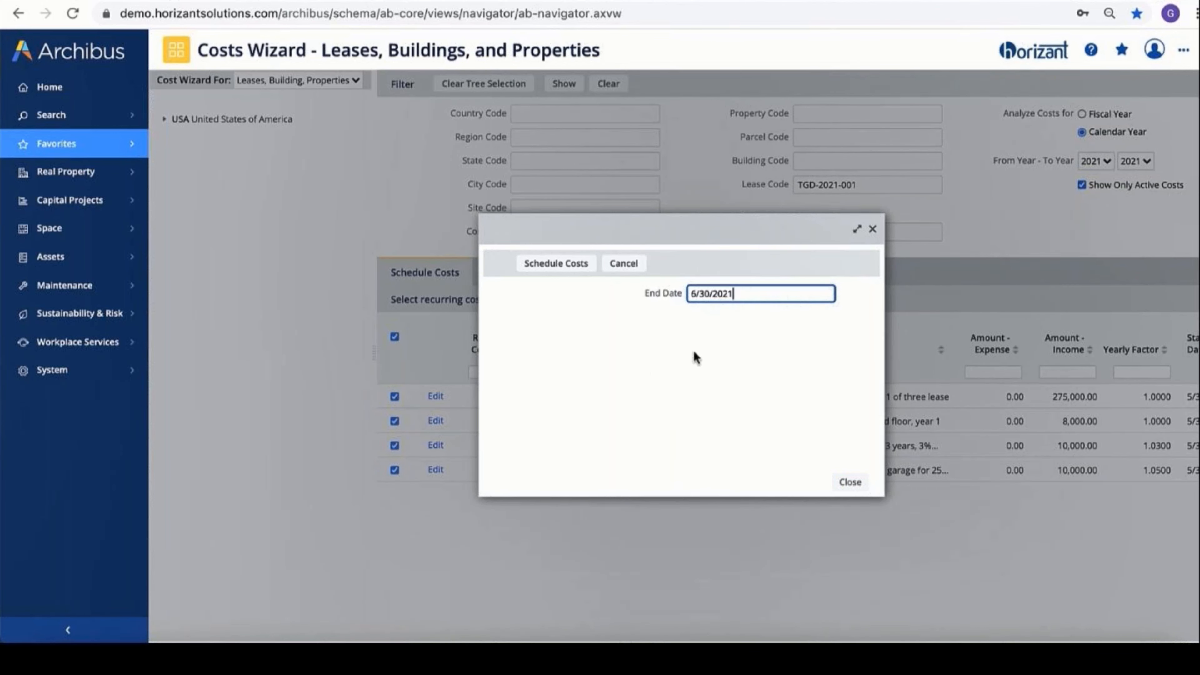
click(551, 265)
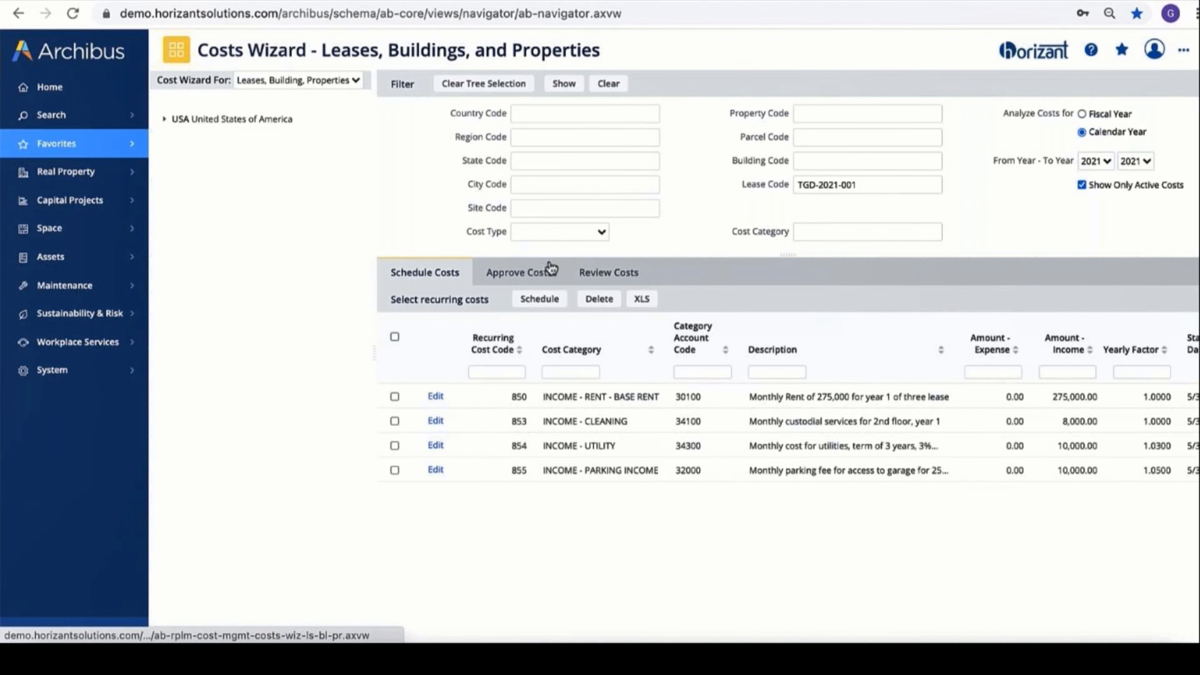
Step: Examine the details of the scheduled base rent cost among the costs awaiting approval, then close them without editing
click(511, 282)
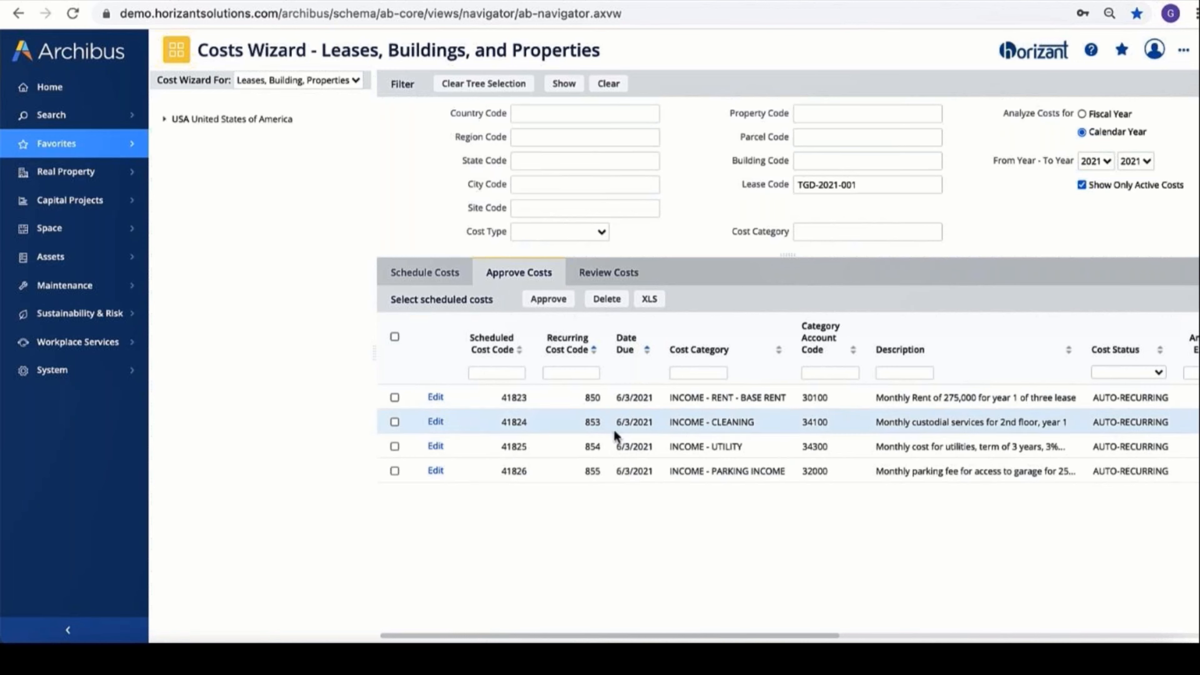
click(435, 398)
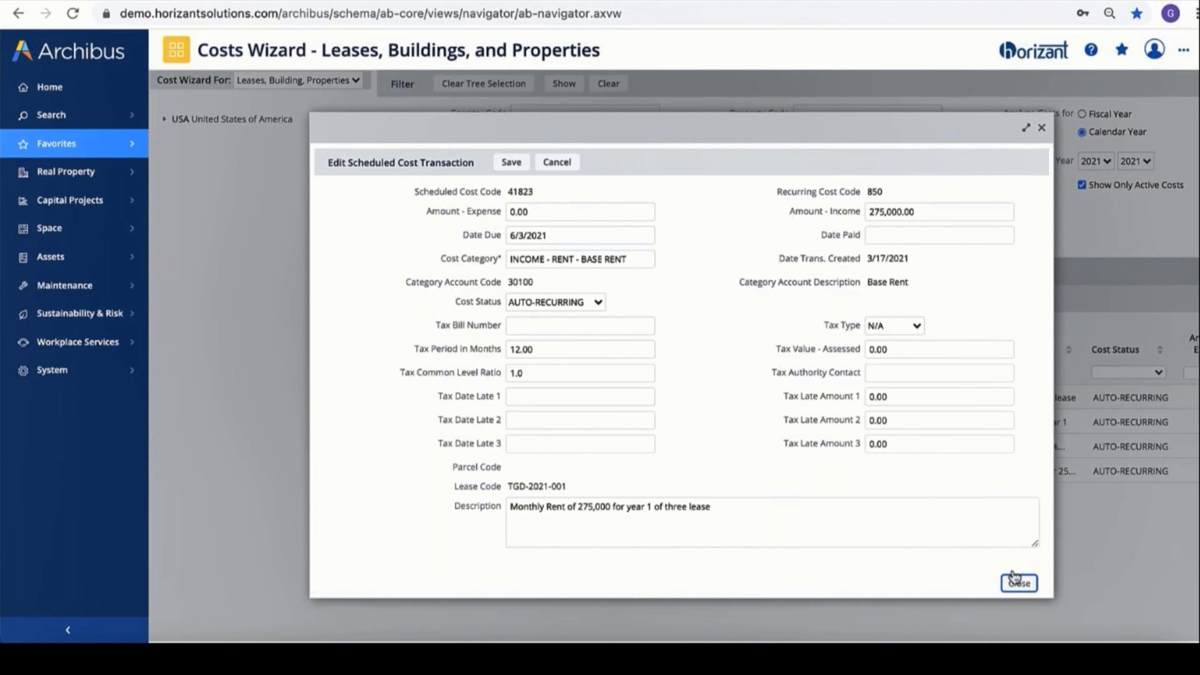
click(1021, 588)
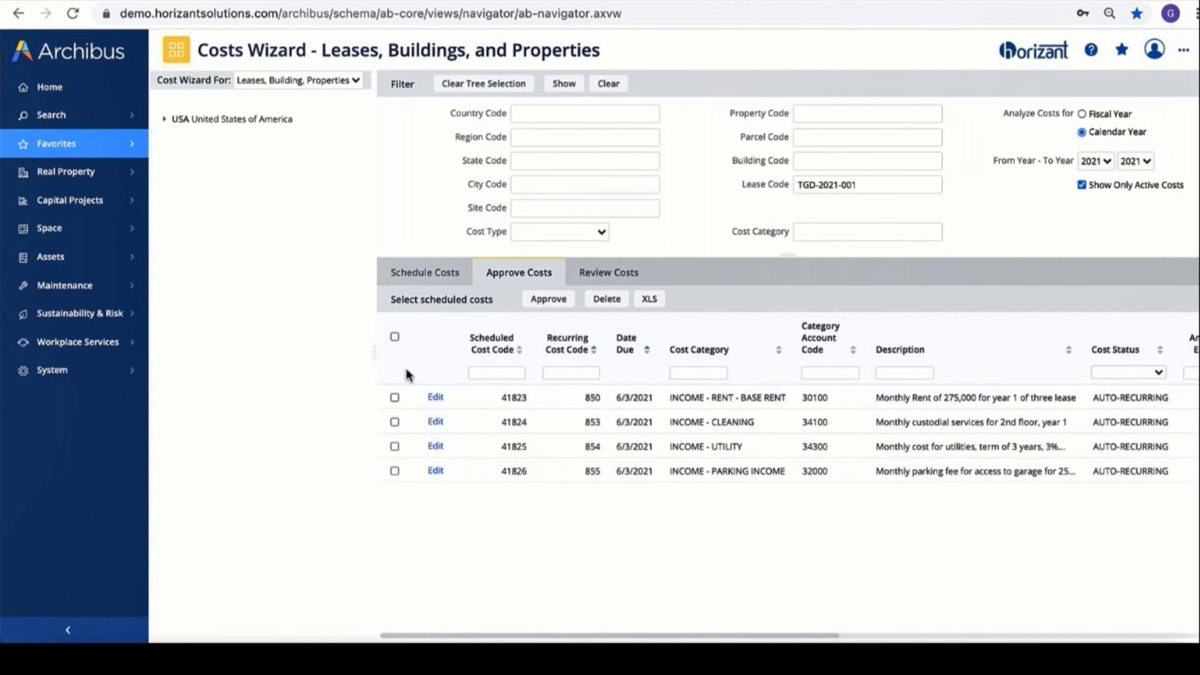
Step: Approve all of the lease's scheduled costs and review the resulting actual costs, including their remaining columns
click(394, 338)
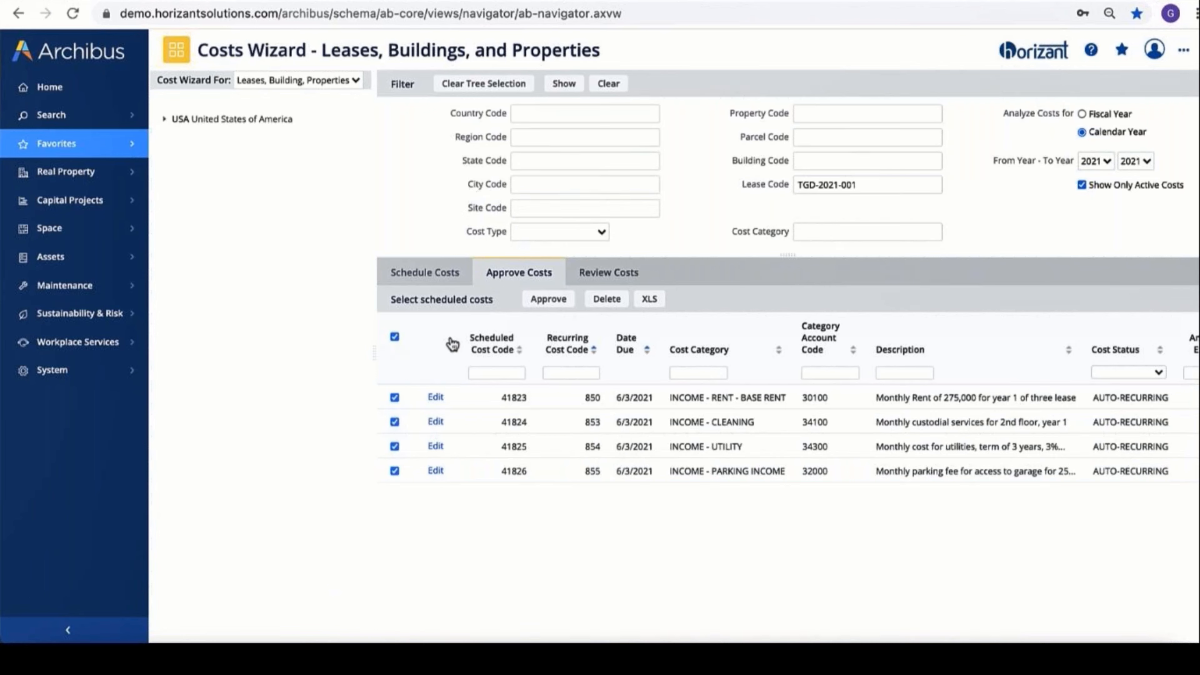
click(548, 300)
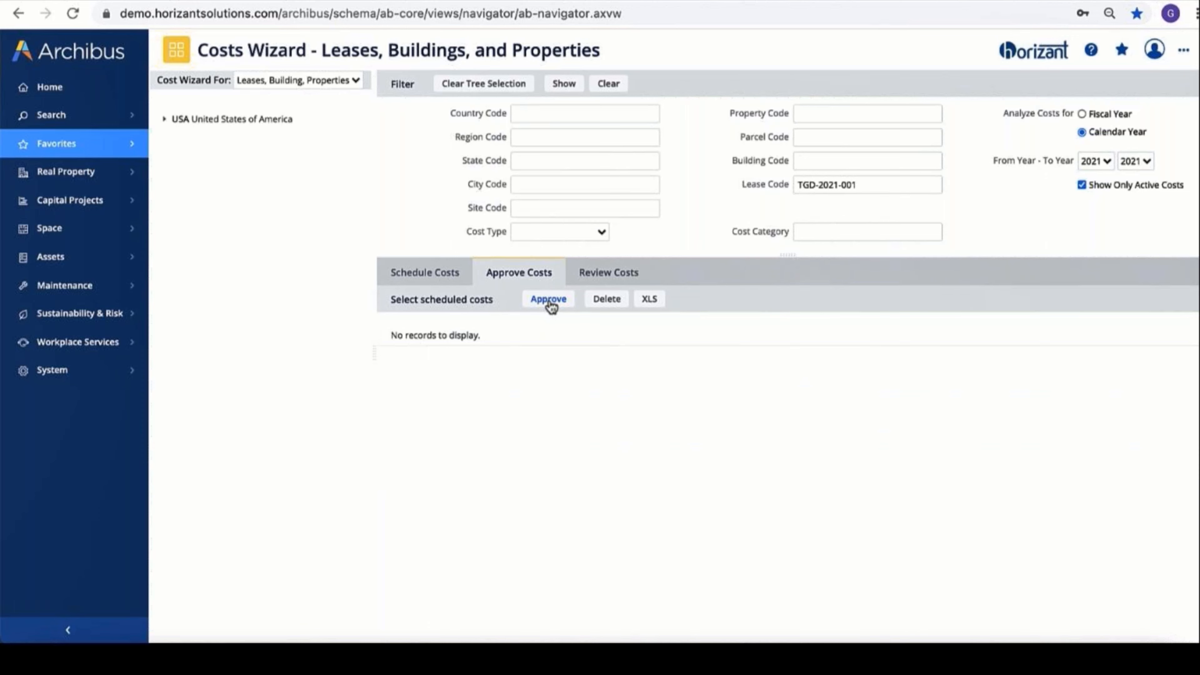
click(598, 279)
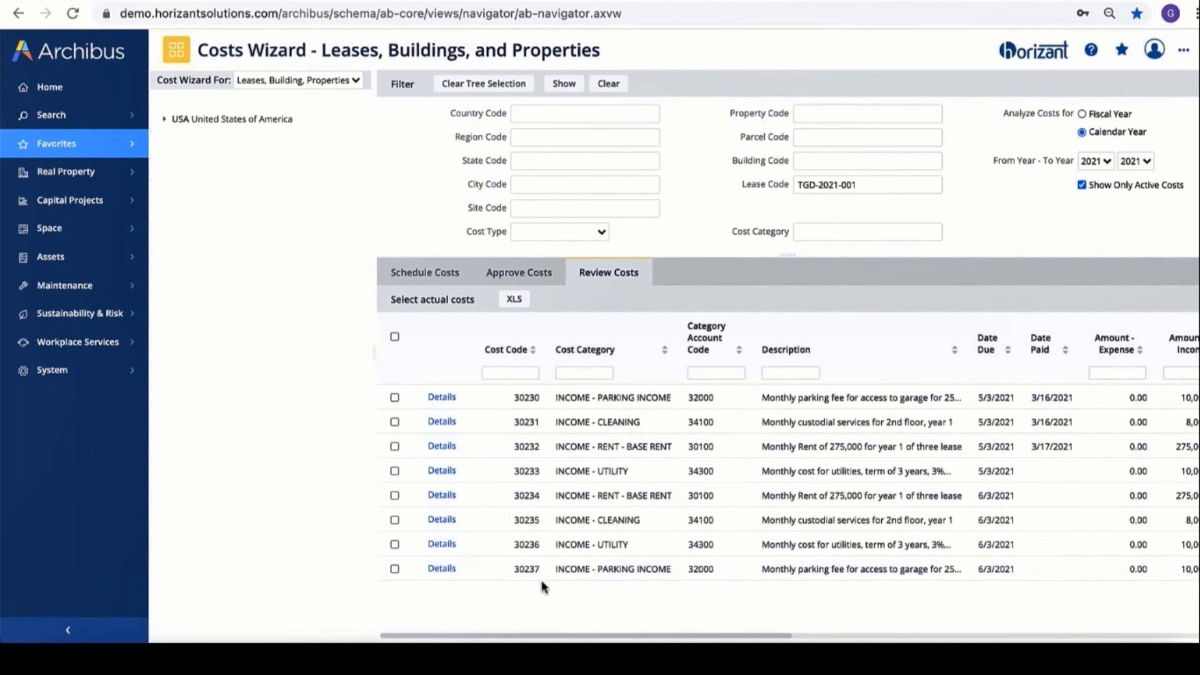
drag(570, 639, 827, 635)
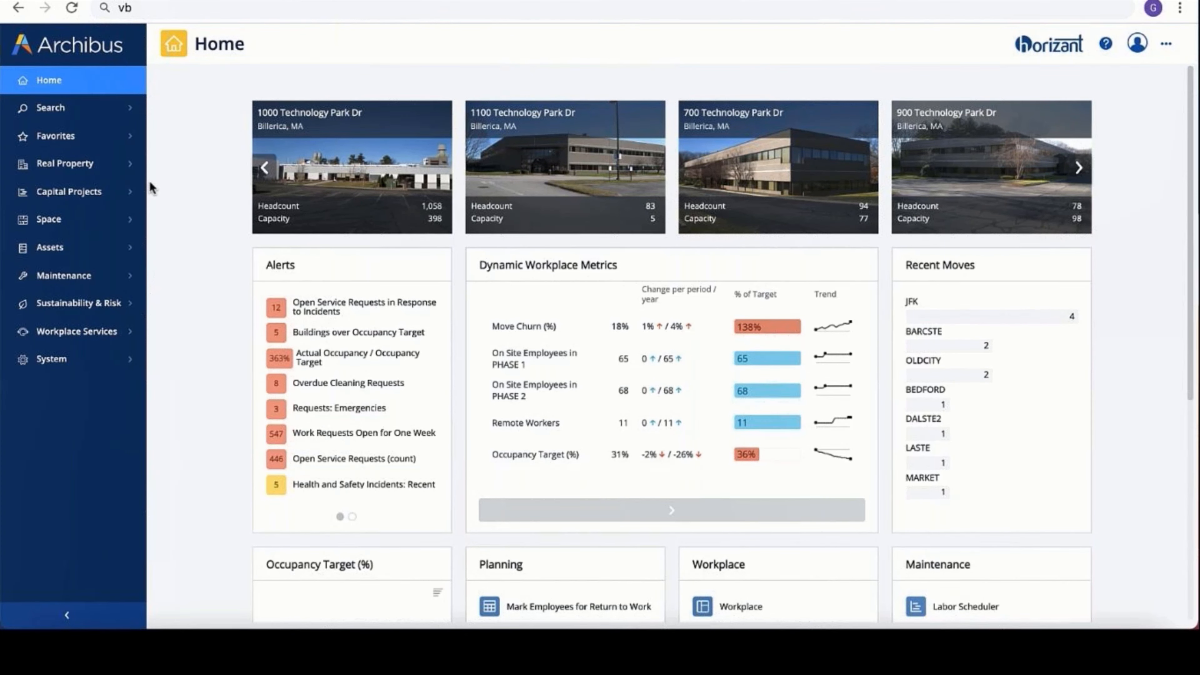
Step: Open the Invoice Cost Wizard from the favorites and filter the unissued costs by the cost category "income"
click(46, 138)
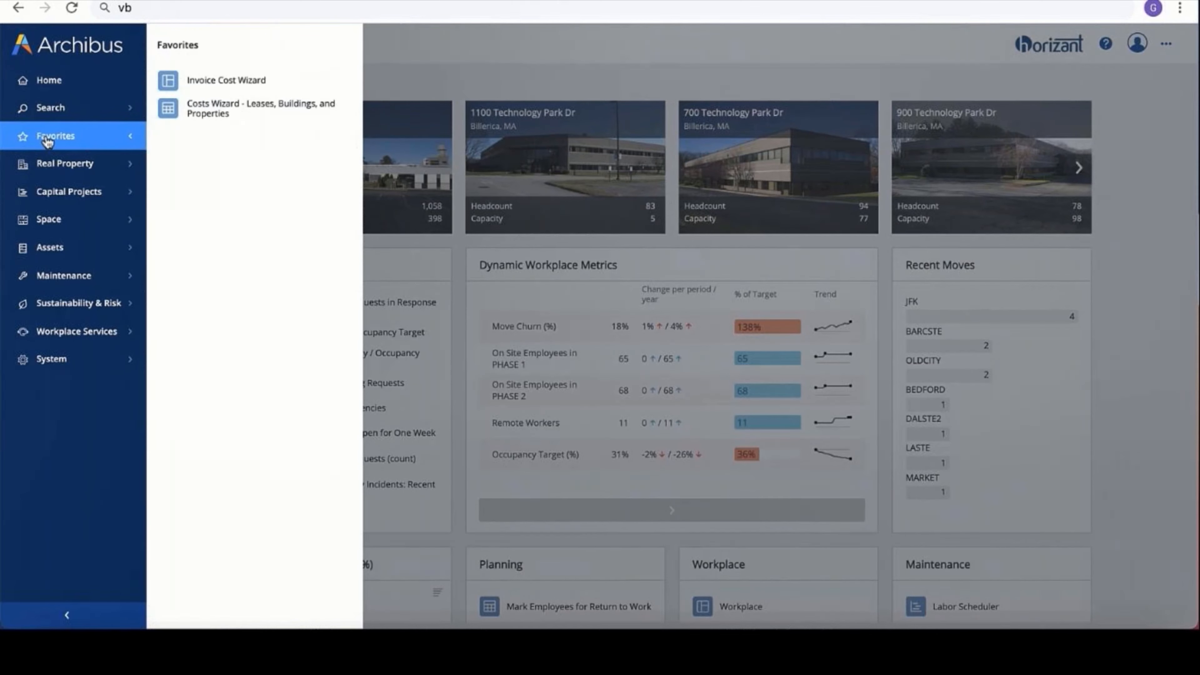
click(212, 85)
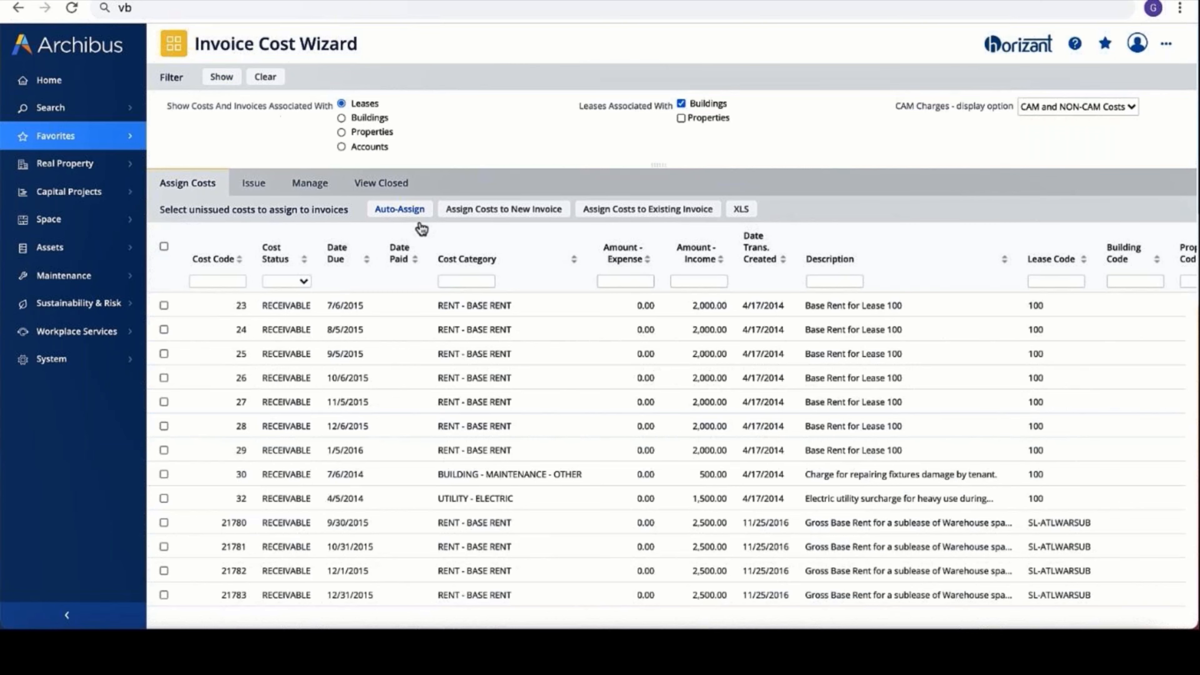
click(481, 282)
text(income)
key(Return)
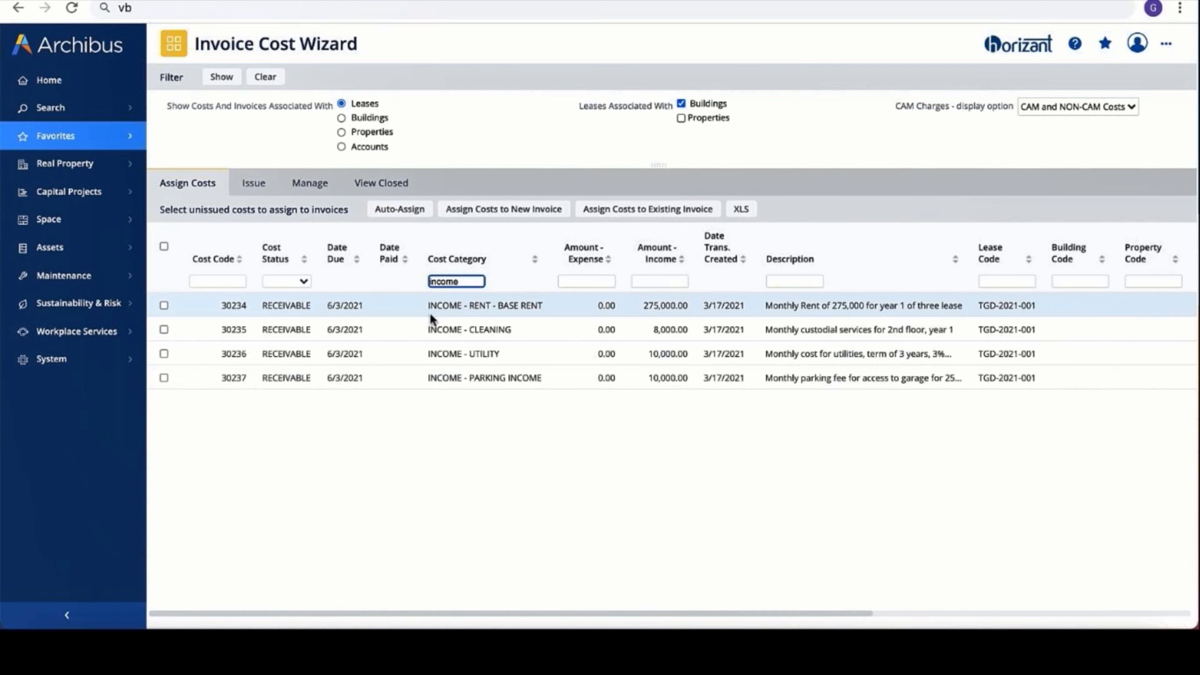
Step: Start a new invoice for the base rent cost with the description "June 2021 Monthly Rent for 2nd Floor"
click(164, 306)
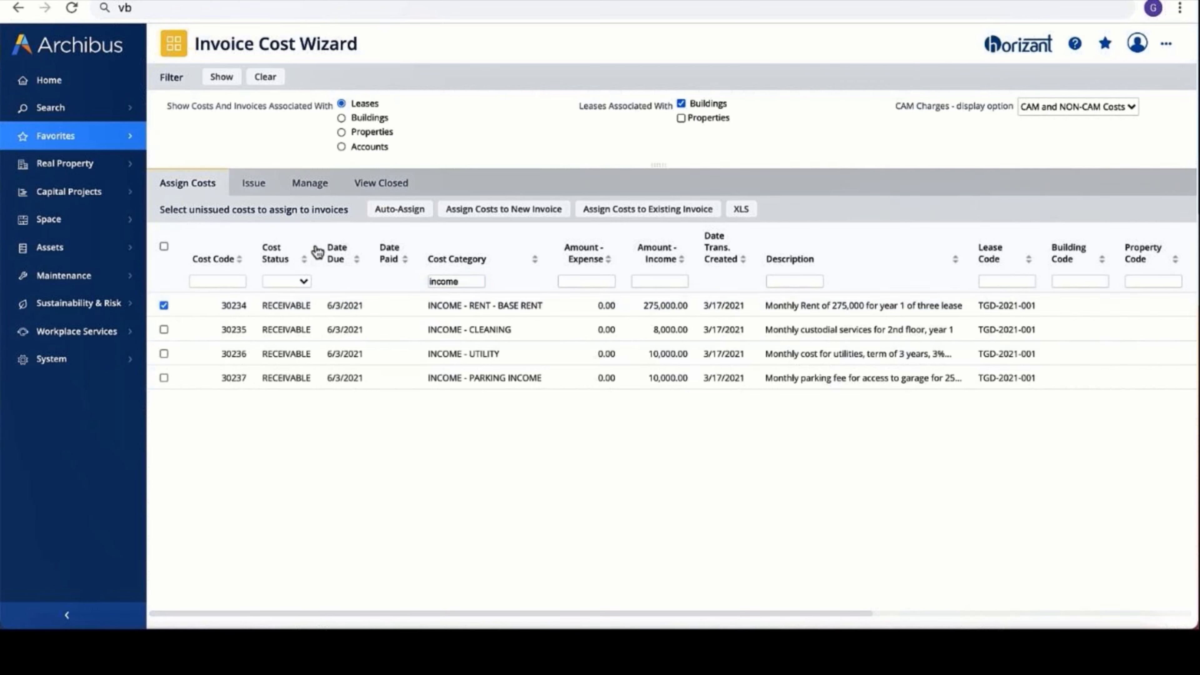
click(489, 216)
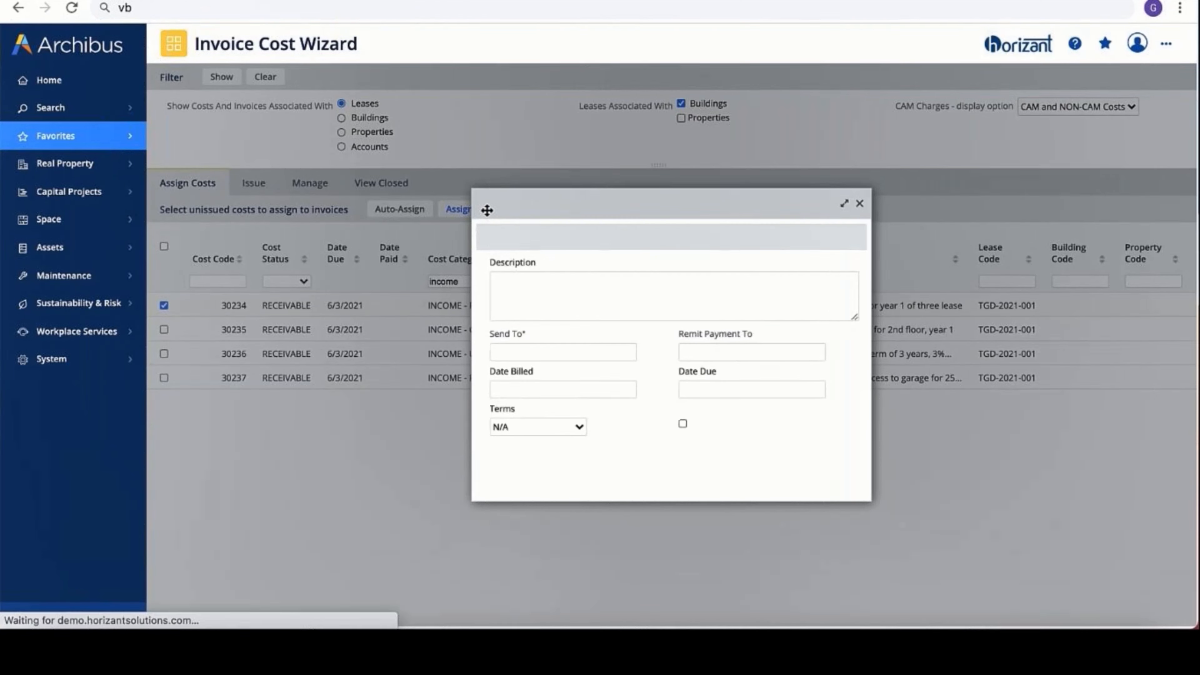
click(514, 287)
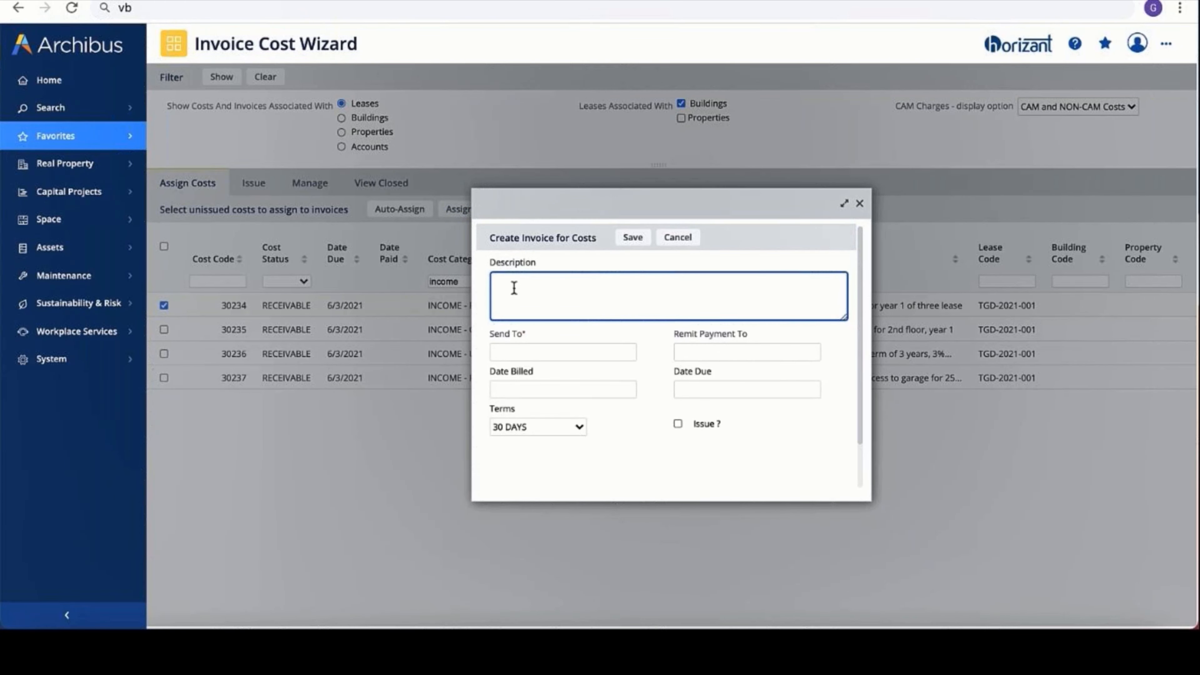
text(June 2021 Monthly Rent for 2)
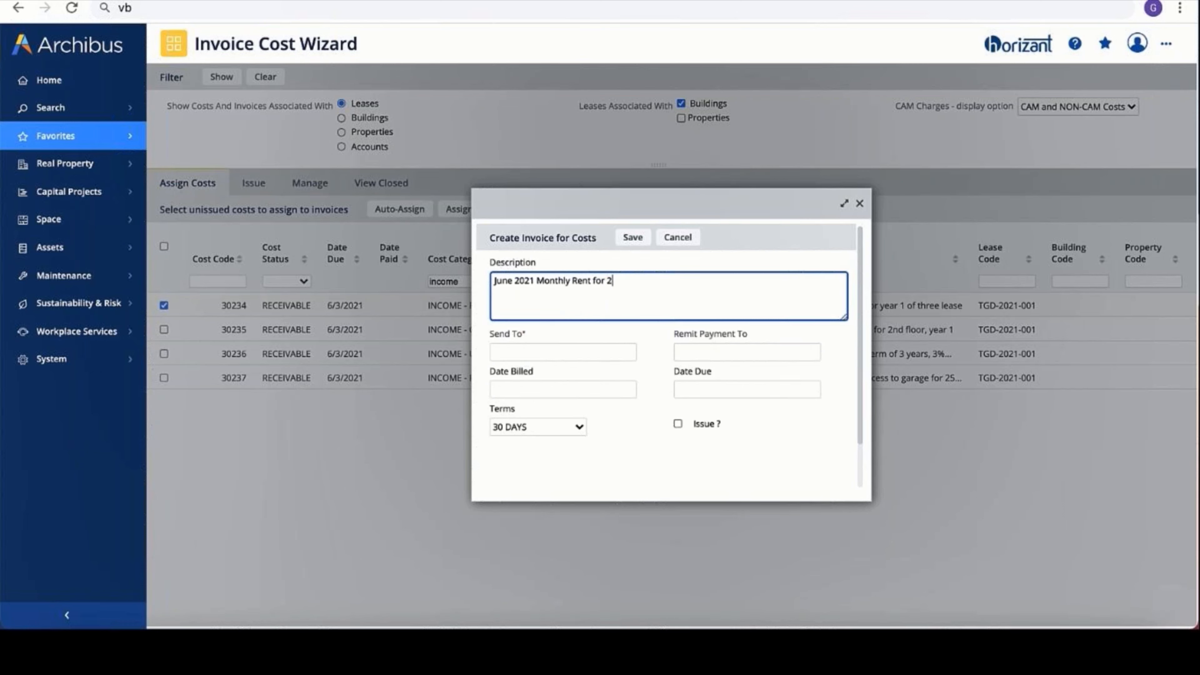
text(nd Floor)
Step: Fill in the invoice's Send To and Remit Payment To contacts with the recipient's and payee's names
click(600, 352)
text(GREG)
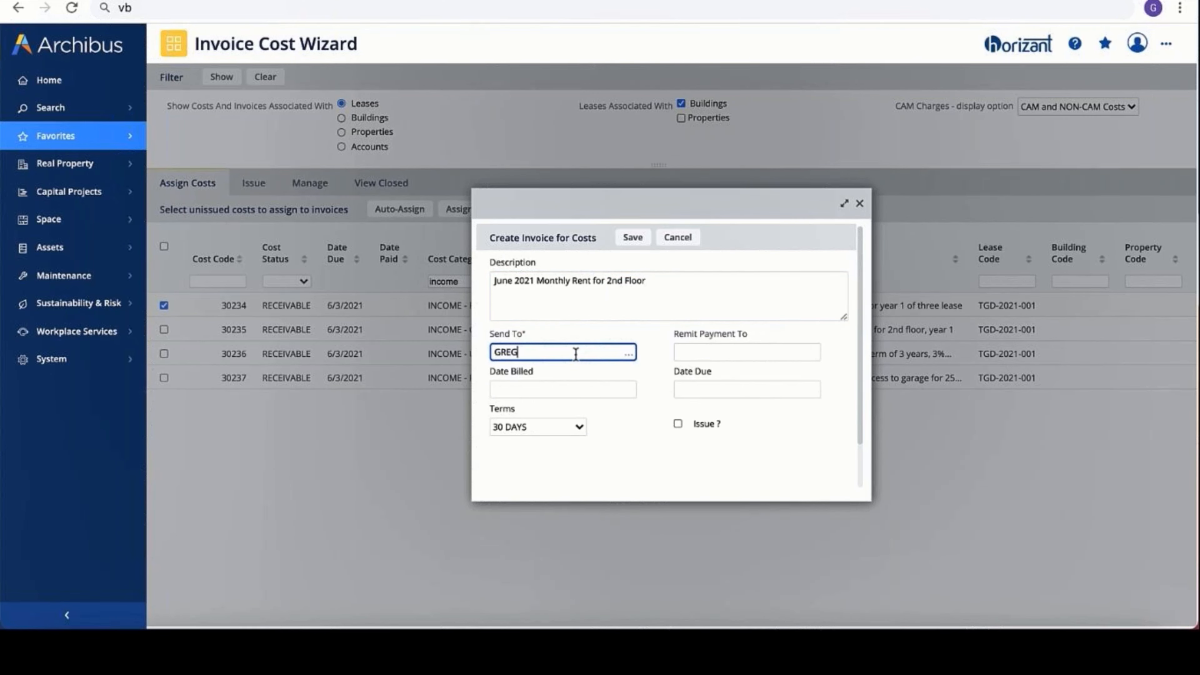
click(550, 370)
click(699, 354)
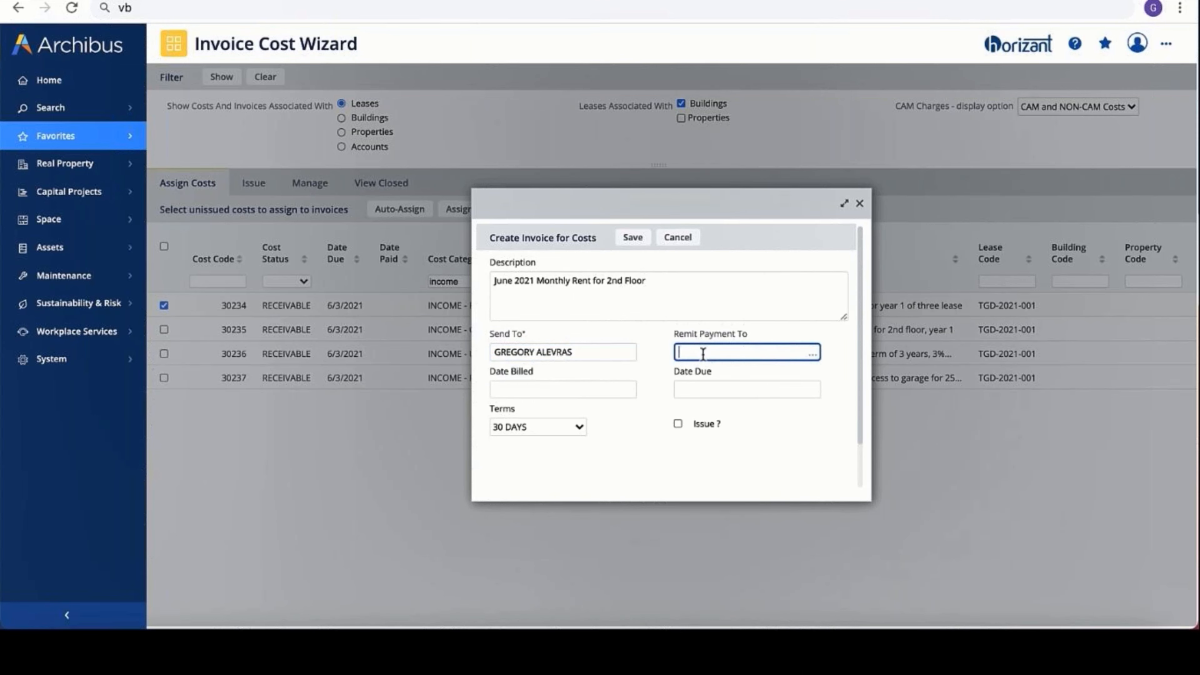
text(GEORGE)
click(711, 370)
Step: Set the invoice's billed date to 5/3/2021 and its due date to 6/3/2021
click(630, 391)
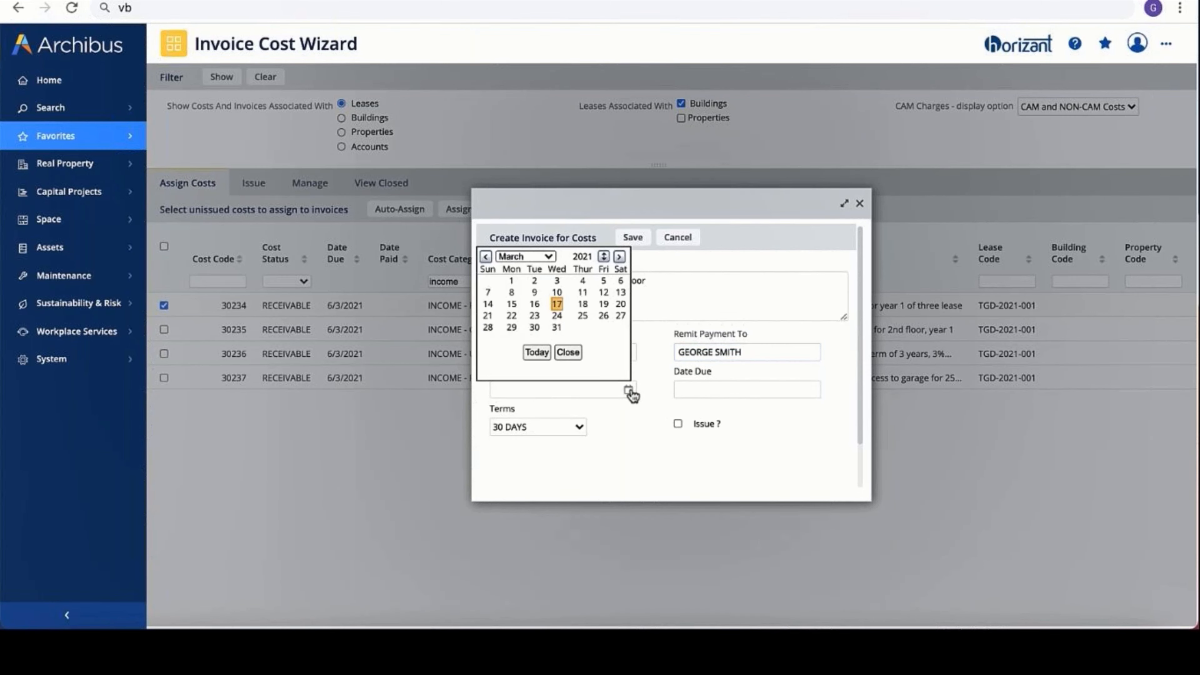
click(619, 256)
click(619, 257)
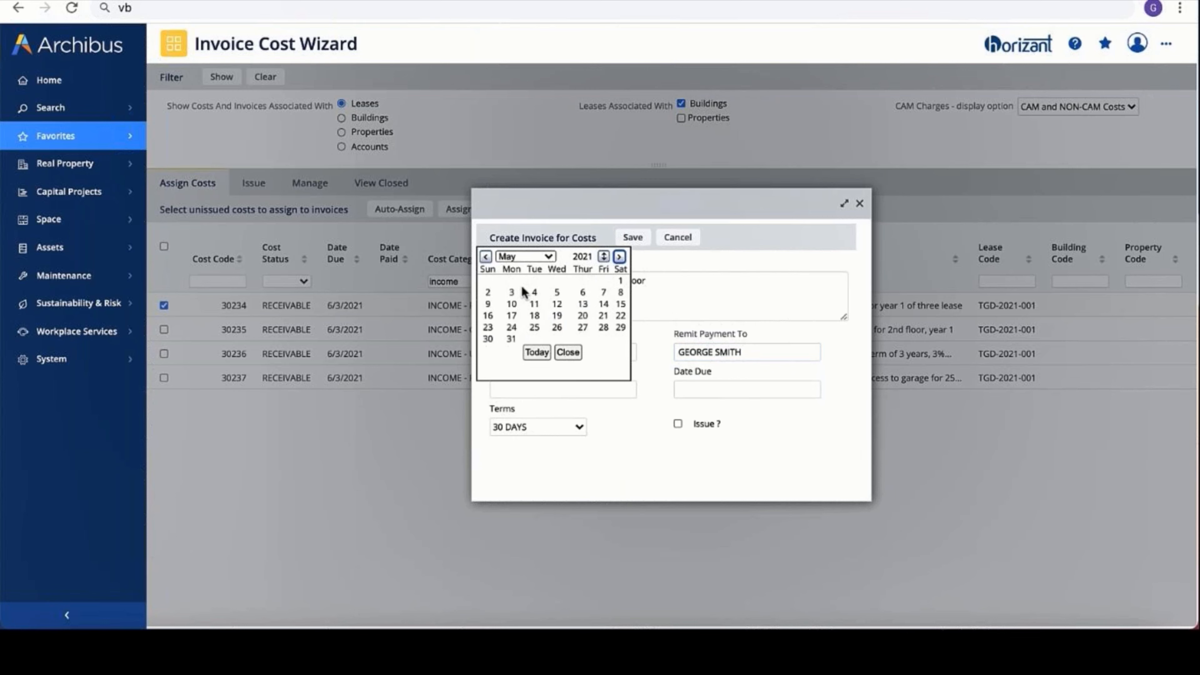
click(511, 293)
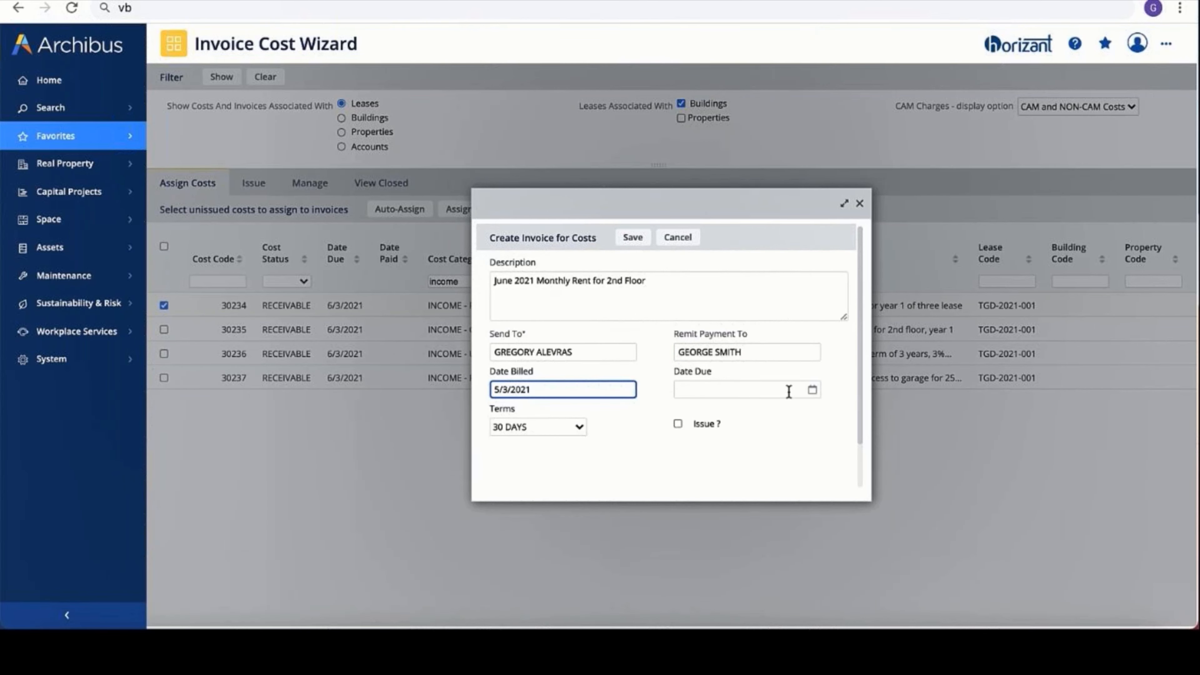
click(812, 390)
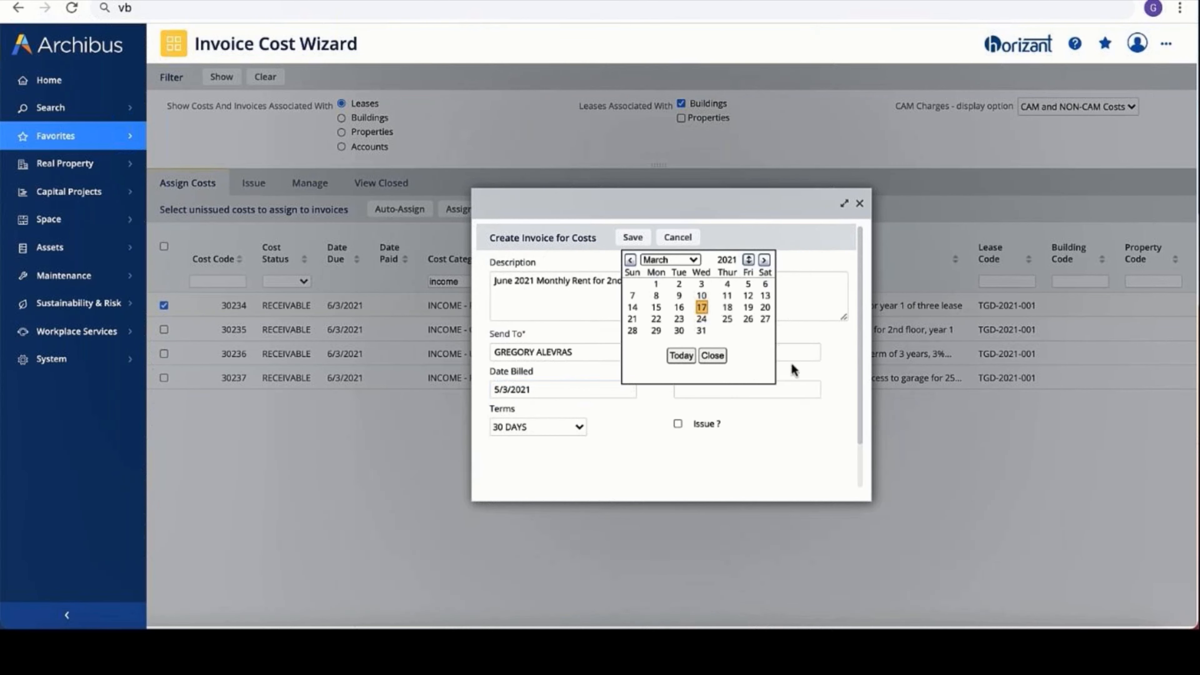
click(765, 260)
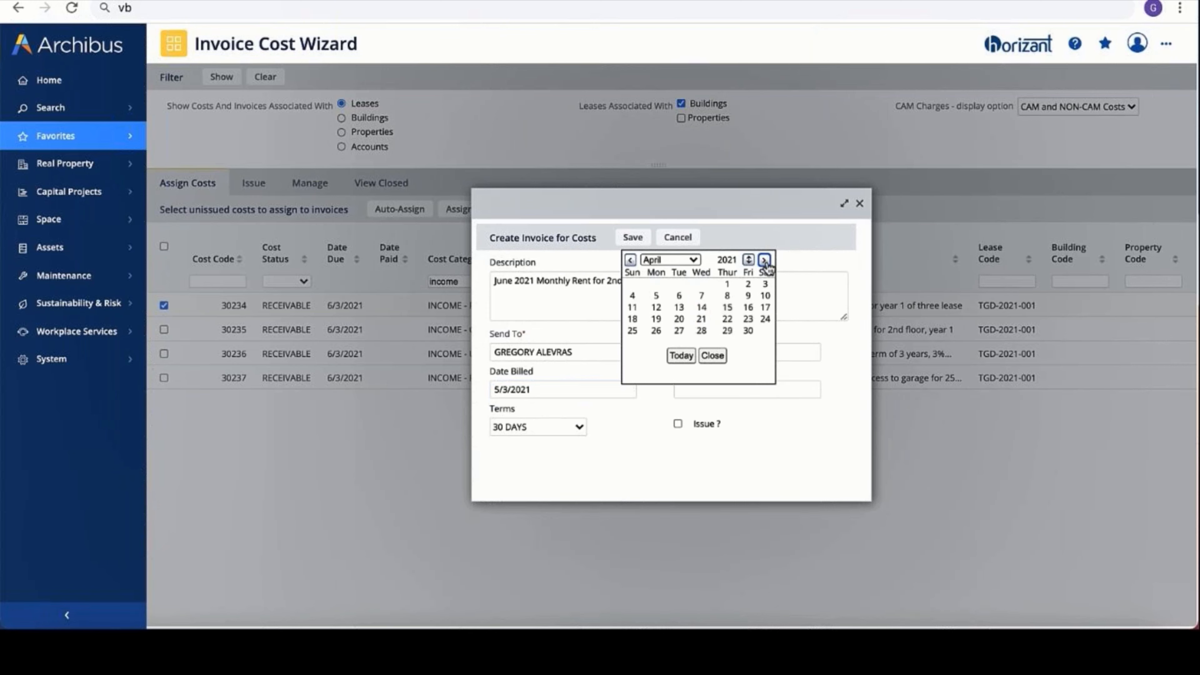
click(764, 260)
click(765, 260)
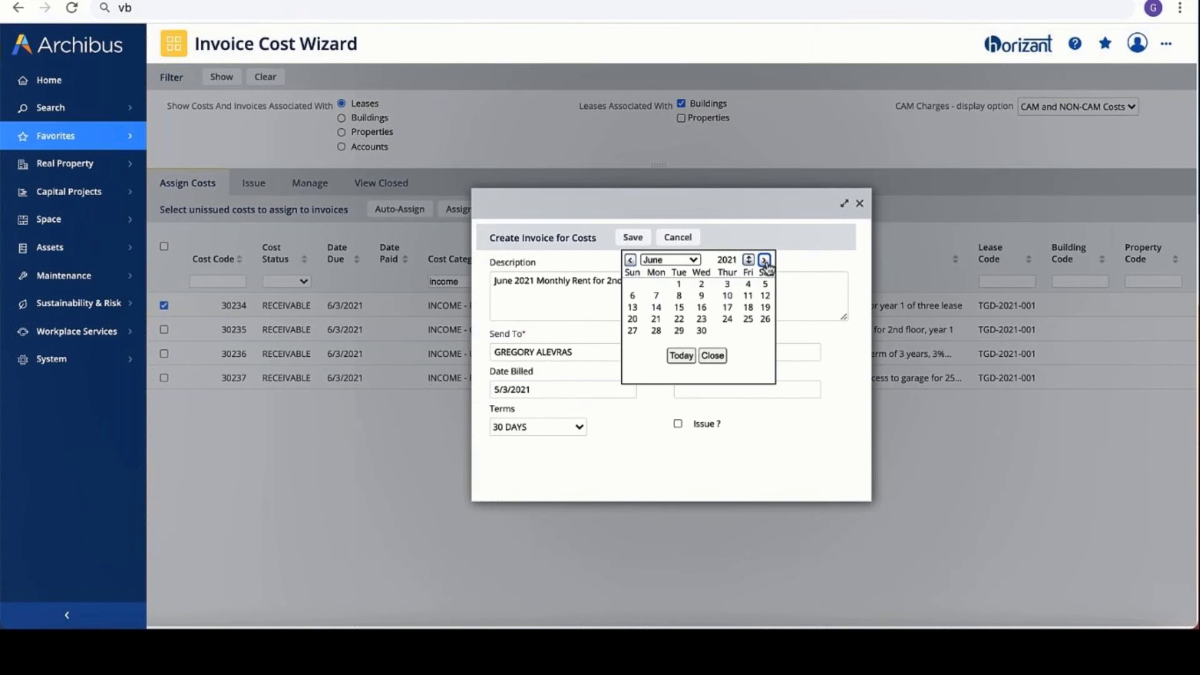
click(728, 285)
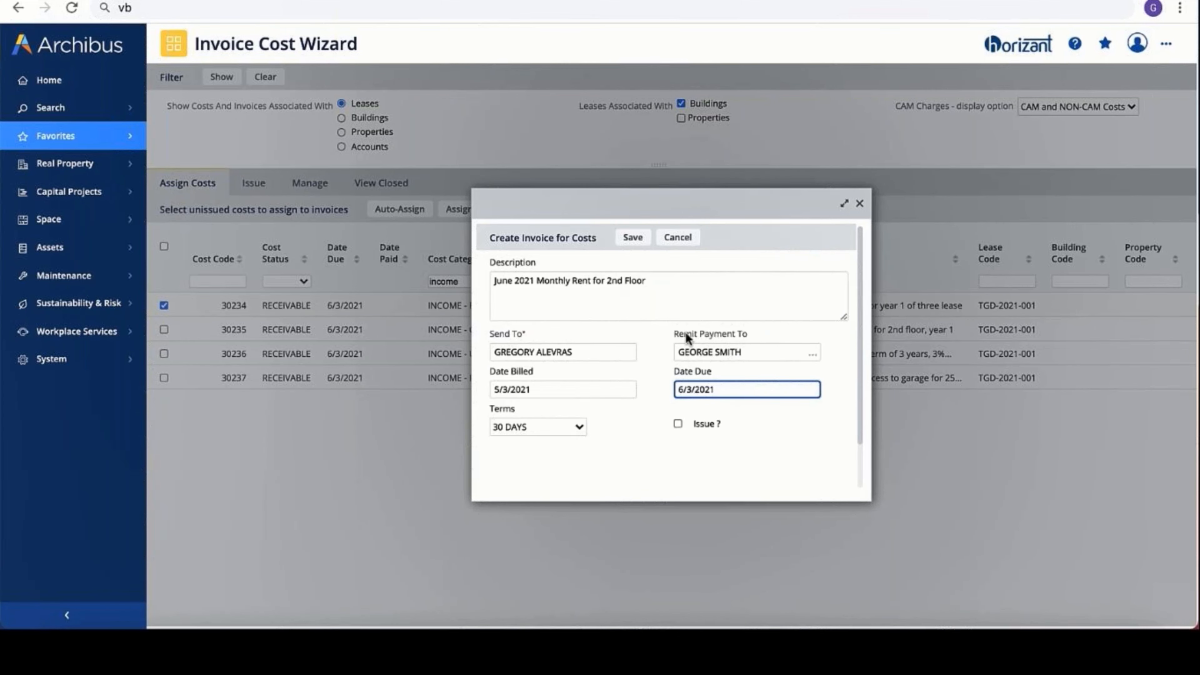
Step: Mark the June 2021 rent invoice to be issued and save it
click(678, 424)
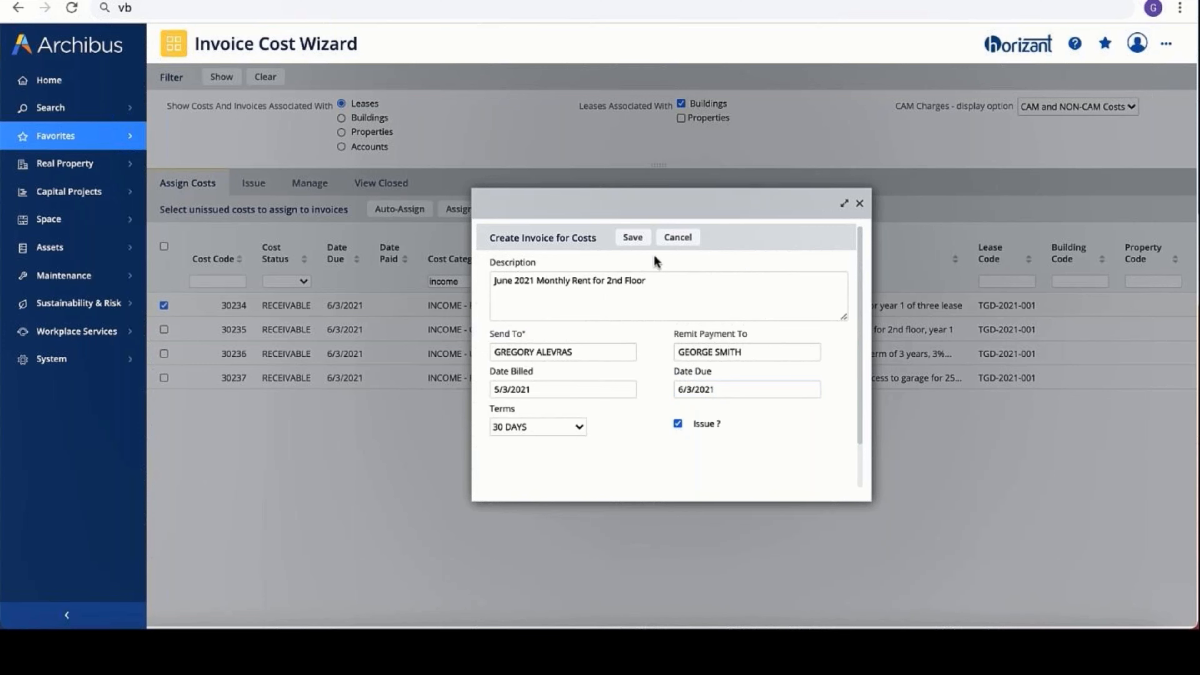
click(633, 238)
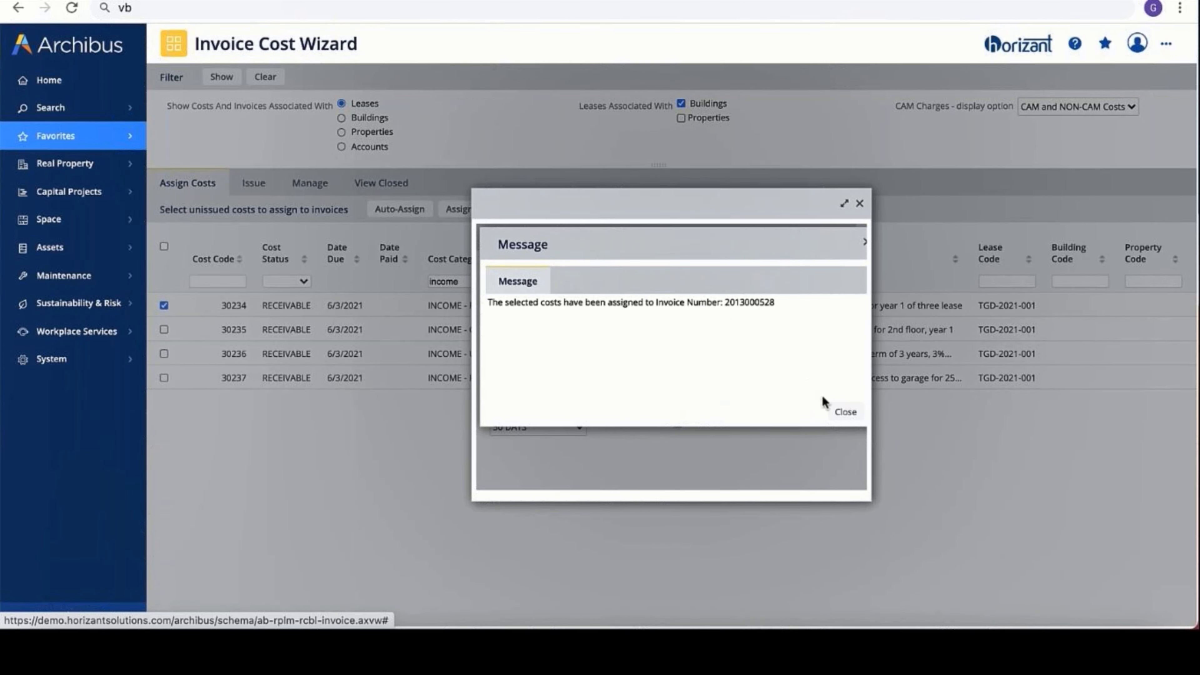
click(845, 413)
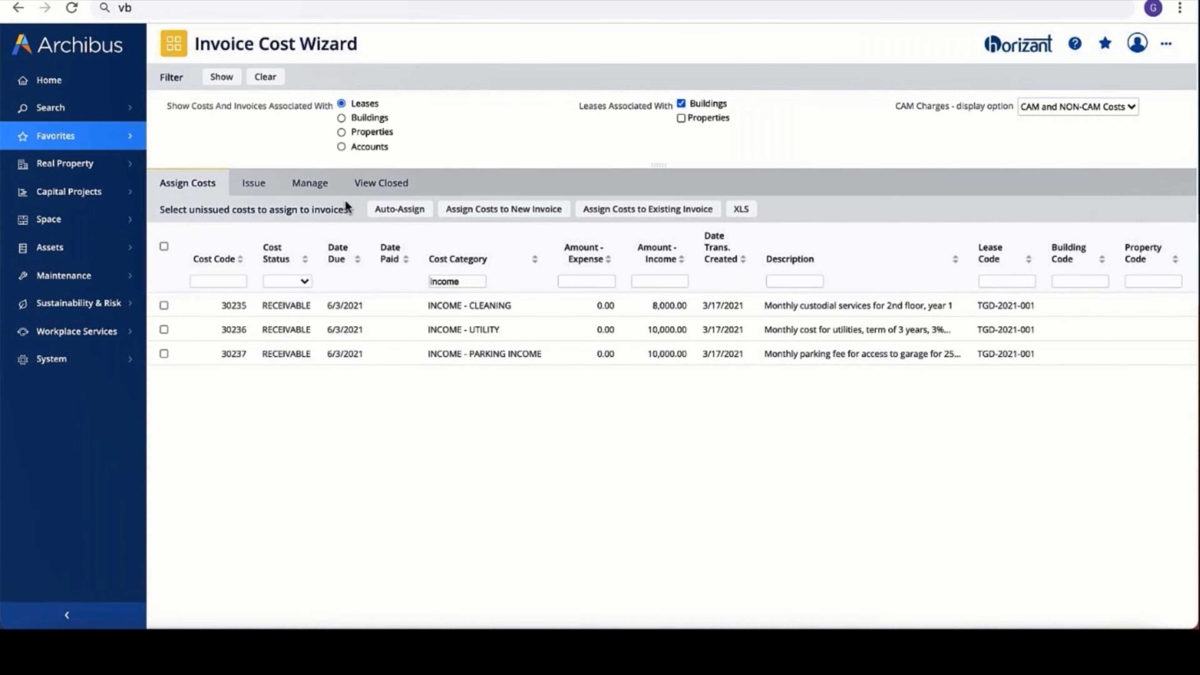
Step: Start applying a payment of 275,000 to the issued "June 2021 Monthly Rent for 2nd Floor" invoice
click(312, 188)
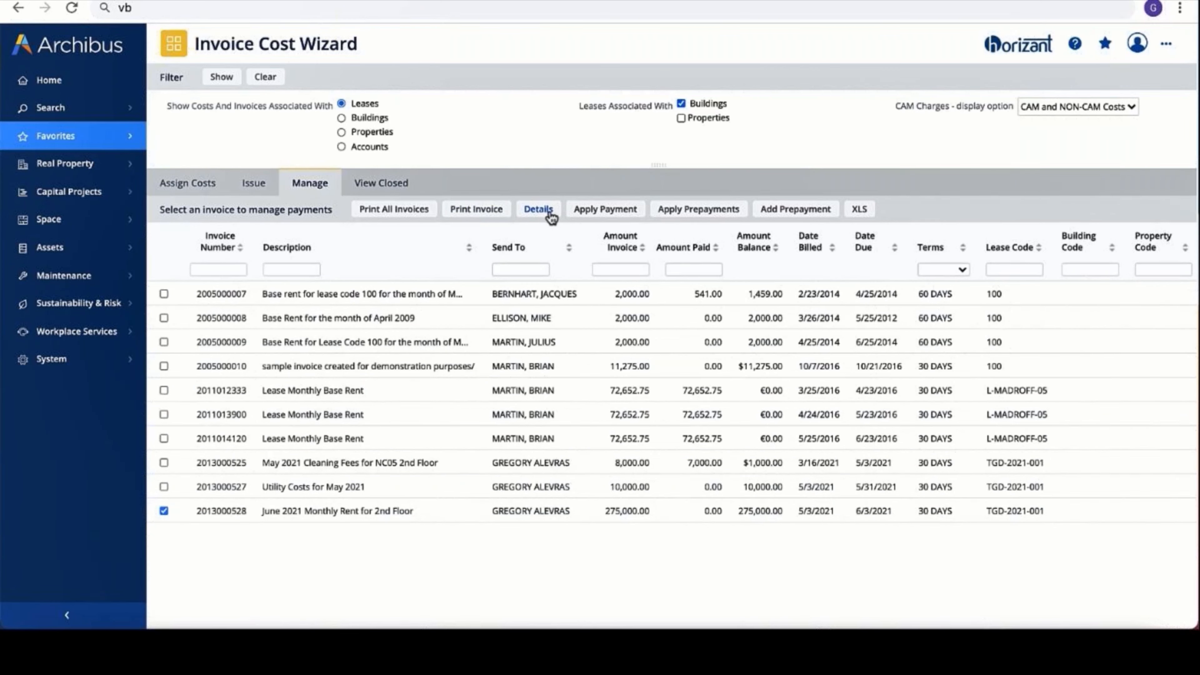
click(588, 214)
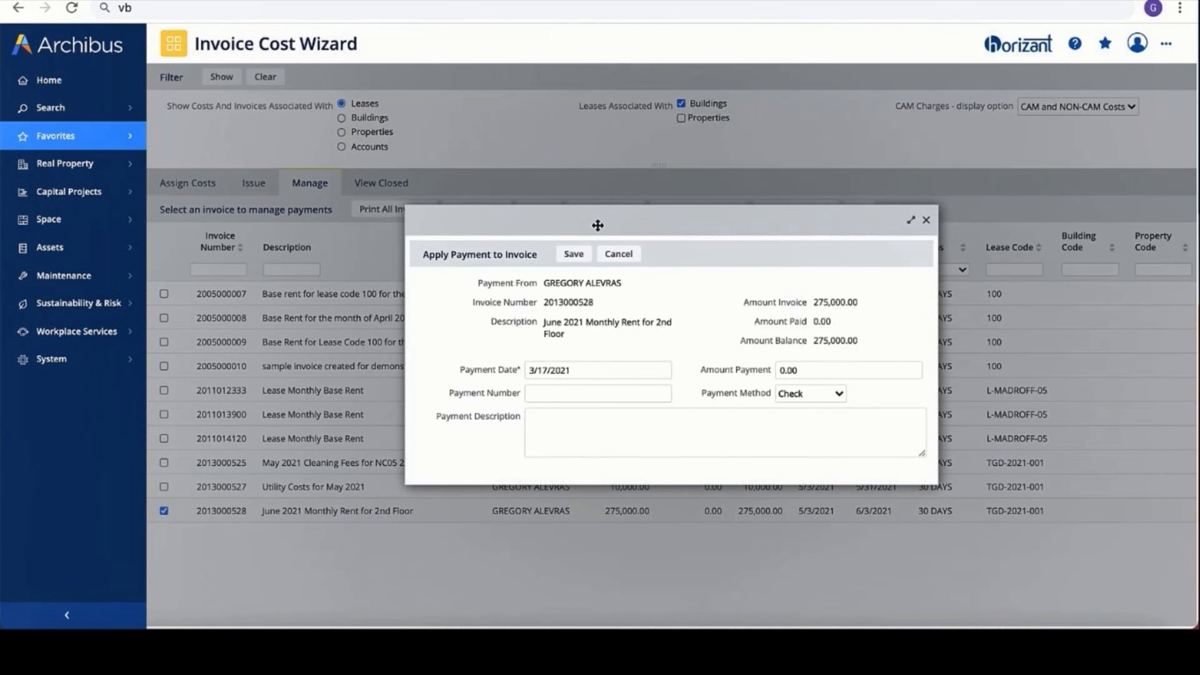
click(820, 372)
key(BackSpace)
key(BackSpace)
key(BackSpace)
key(BackSpace)
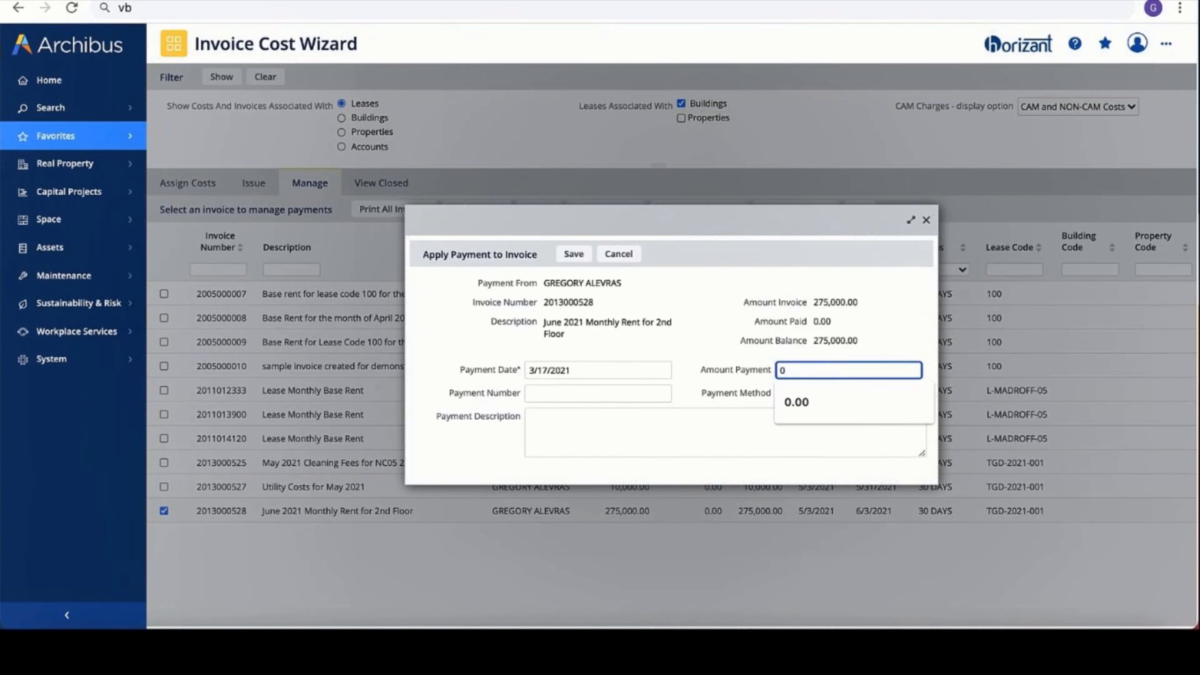
text(275)
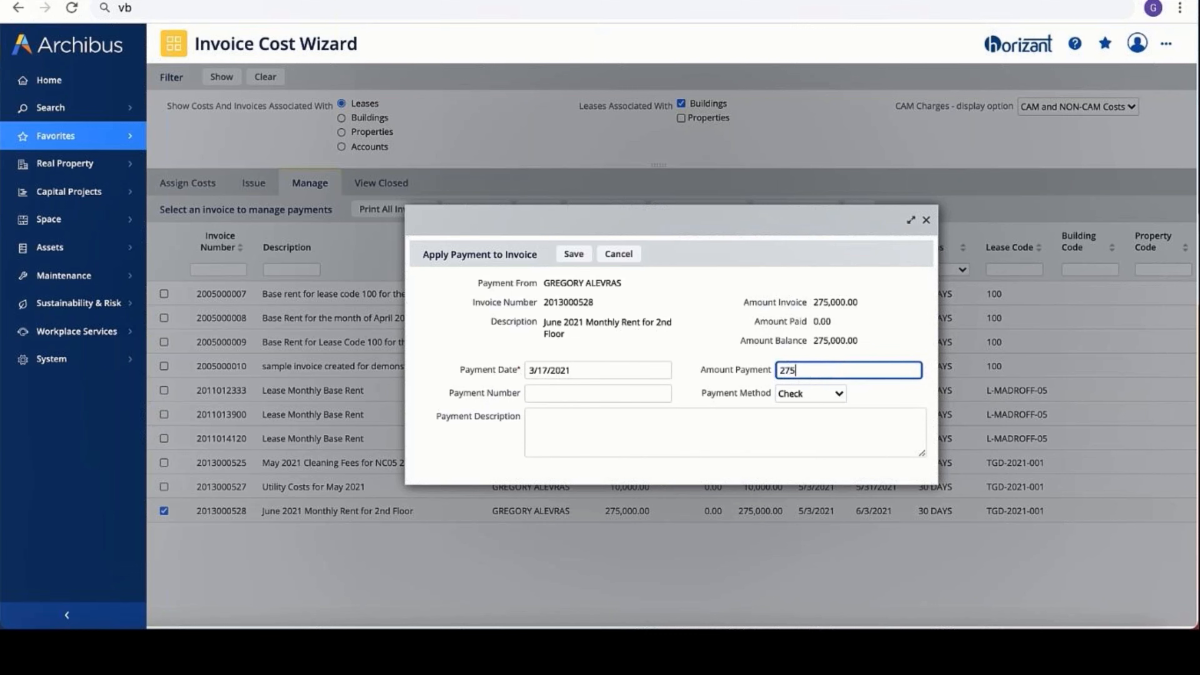
text(000)
Step: Set the payment method to Wire Transfer and the payment description to "Payment for June 2021 Rent"
click(841, 394)
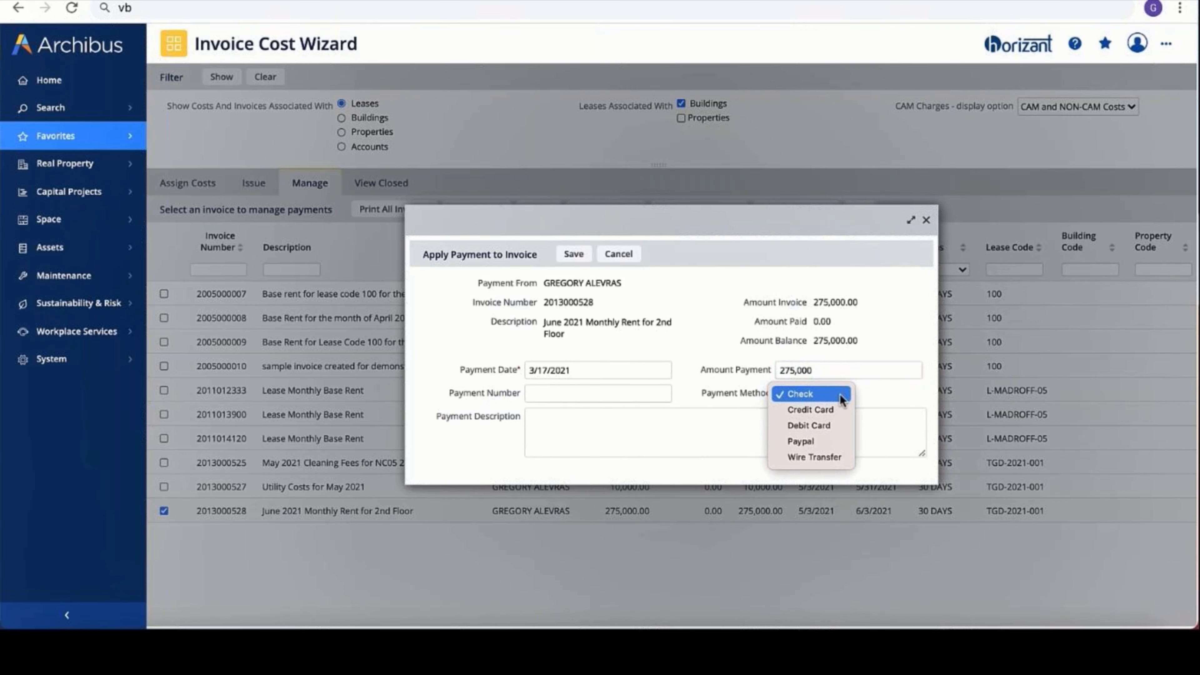
click(819, 456)
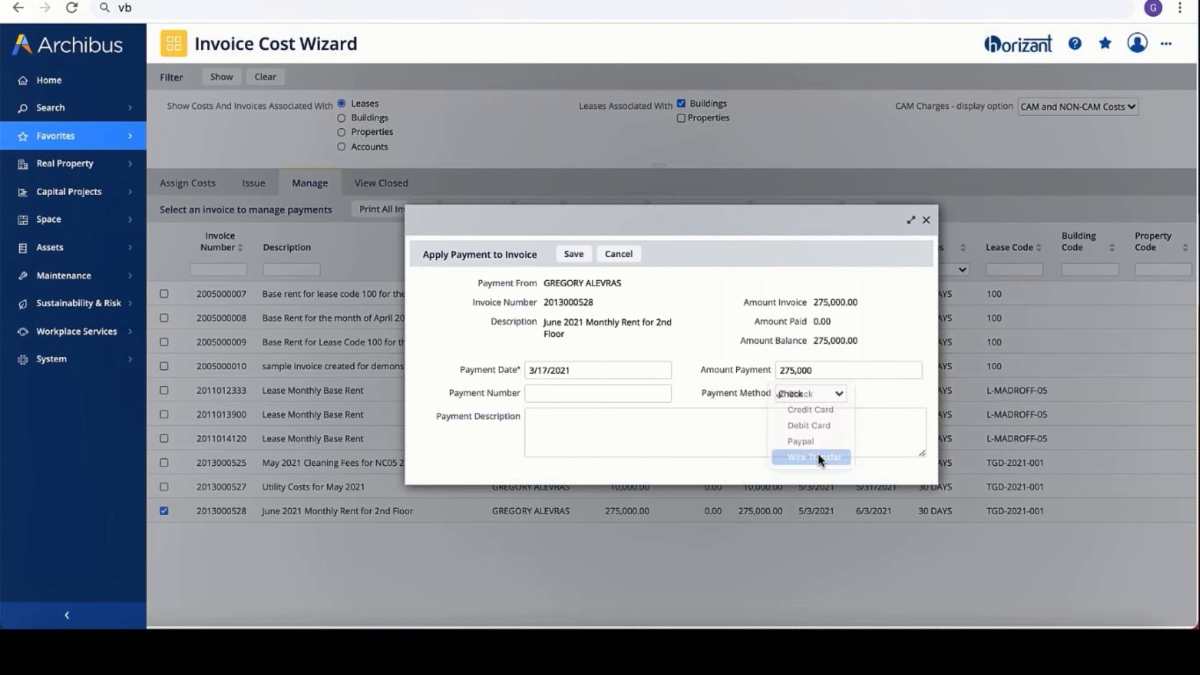
click(622, 425)
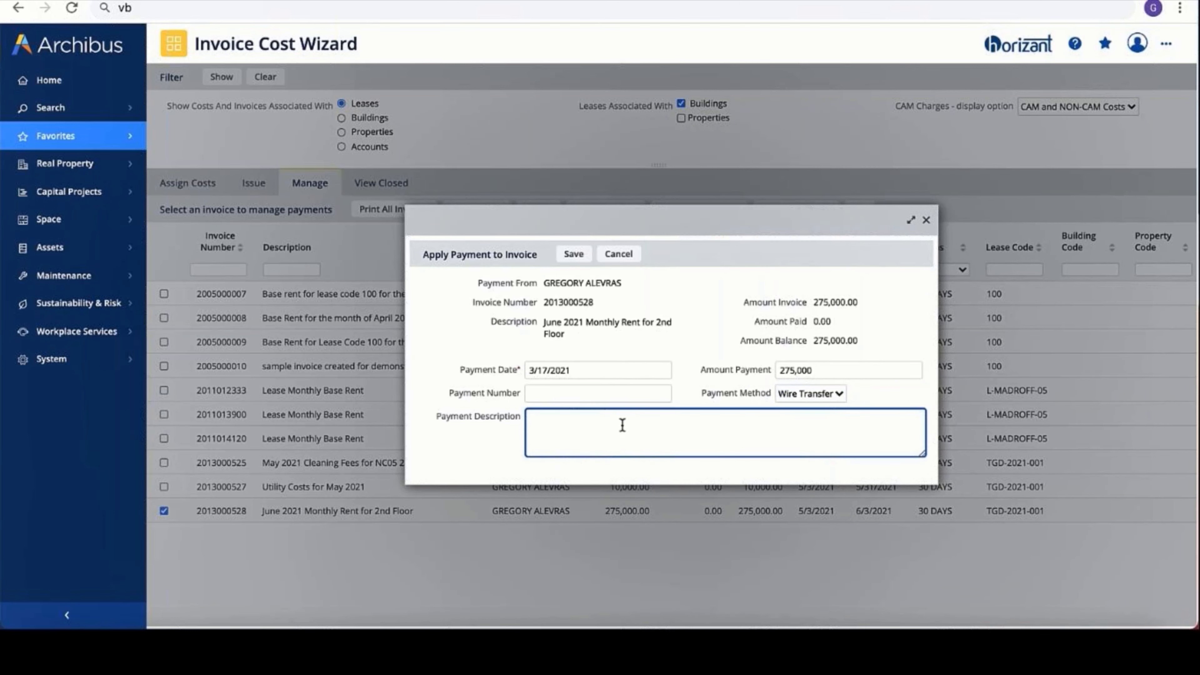
text(Payment for June 2021 Rent)
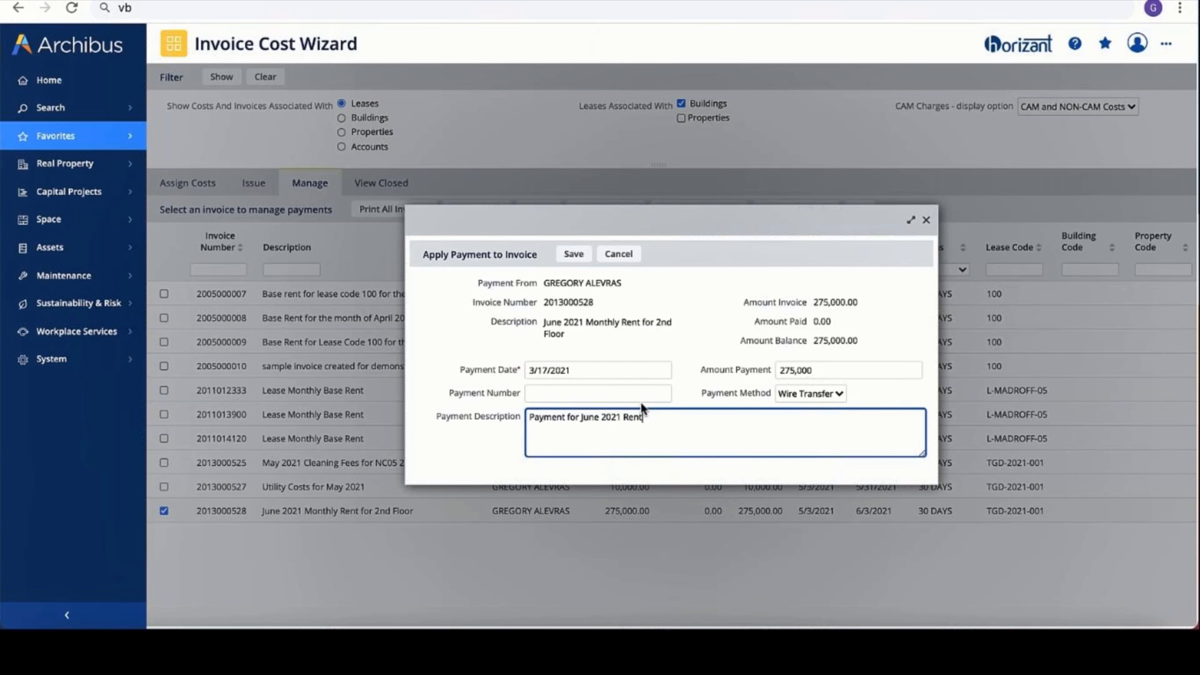
click(663, 371)
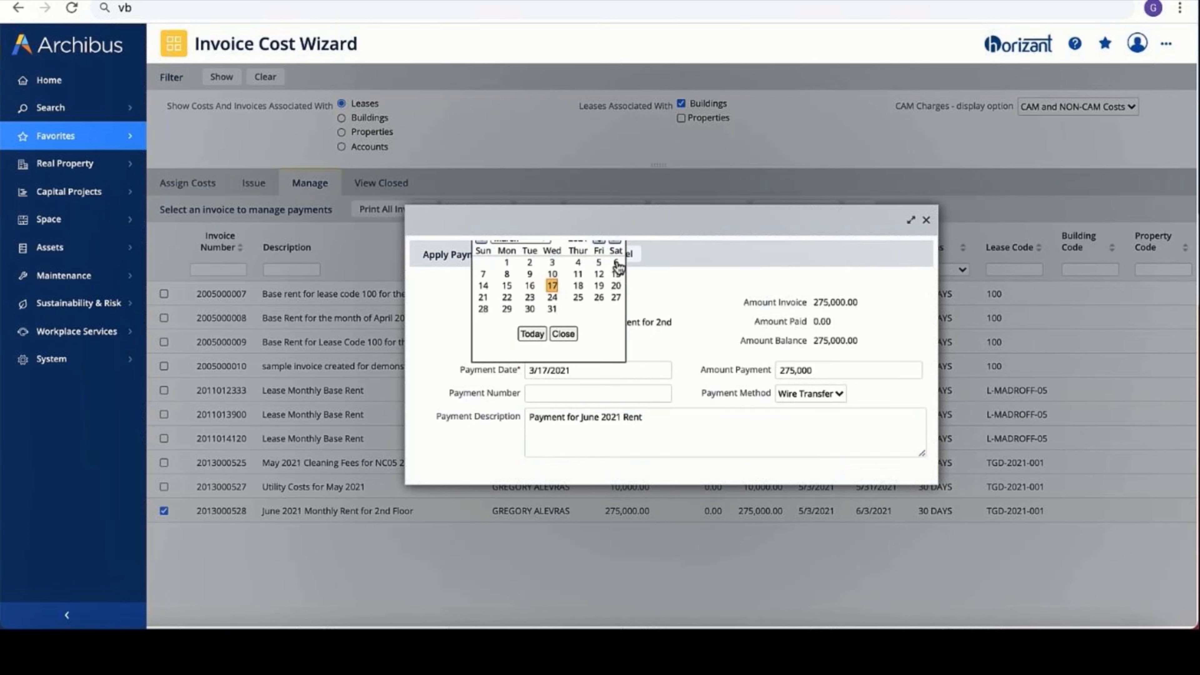
click(616, 241)
click(616, 241)
click(616, 241)
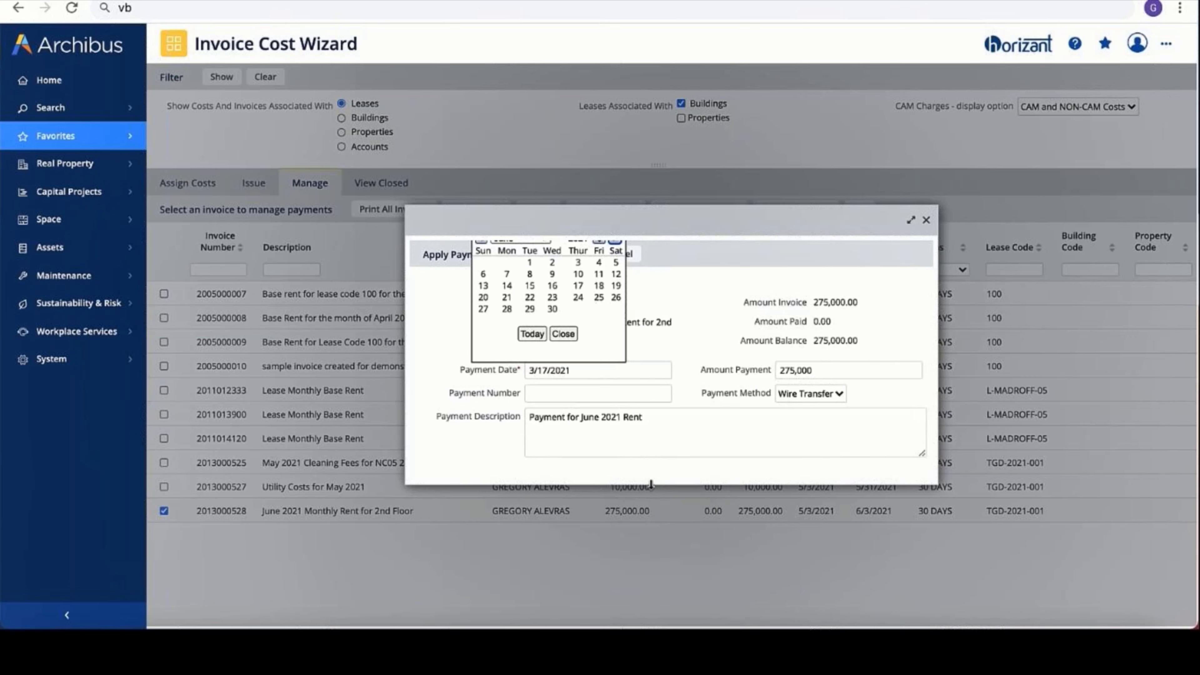
drag(651, 485, 648, 574)
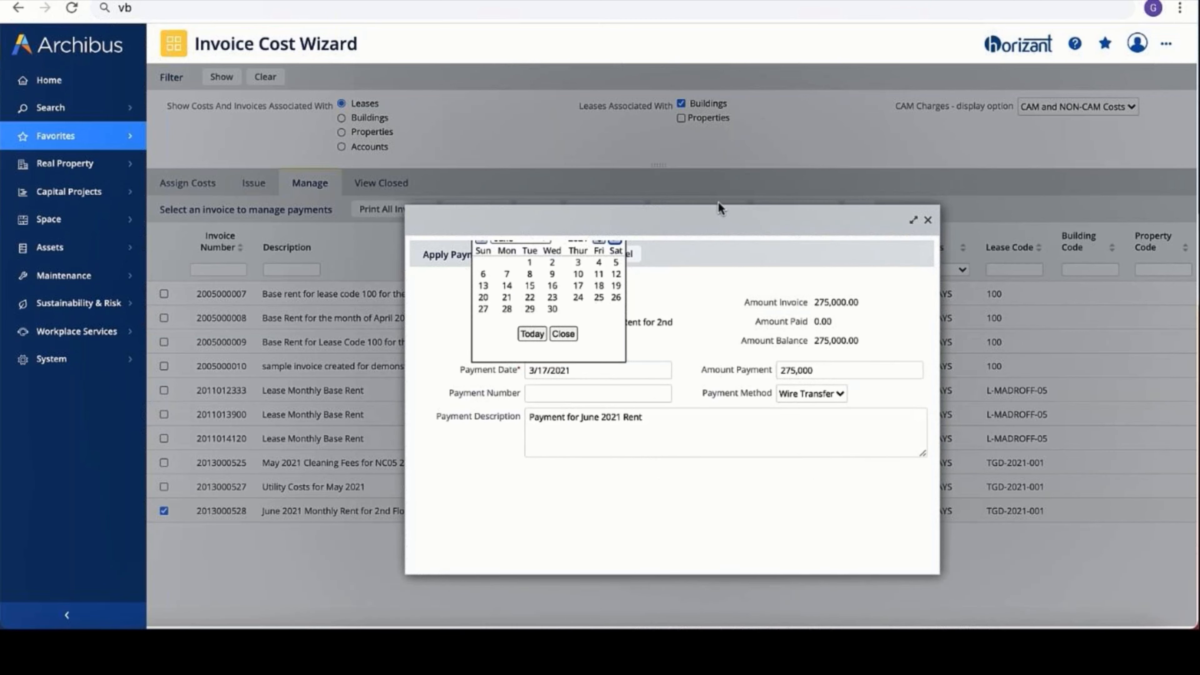
drag(720, 208, 721, 156)
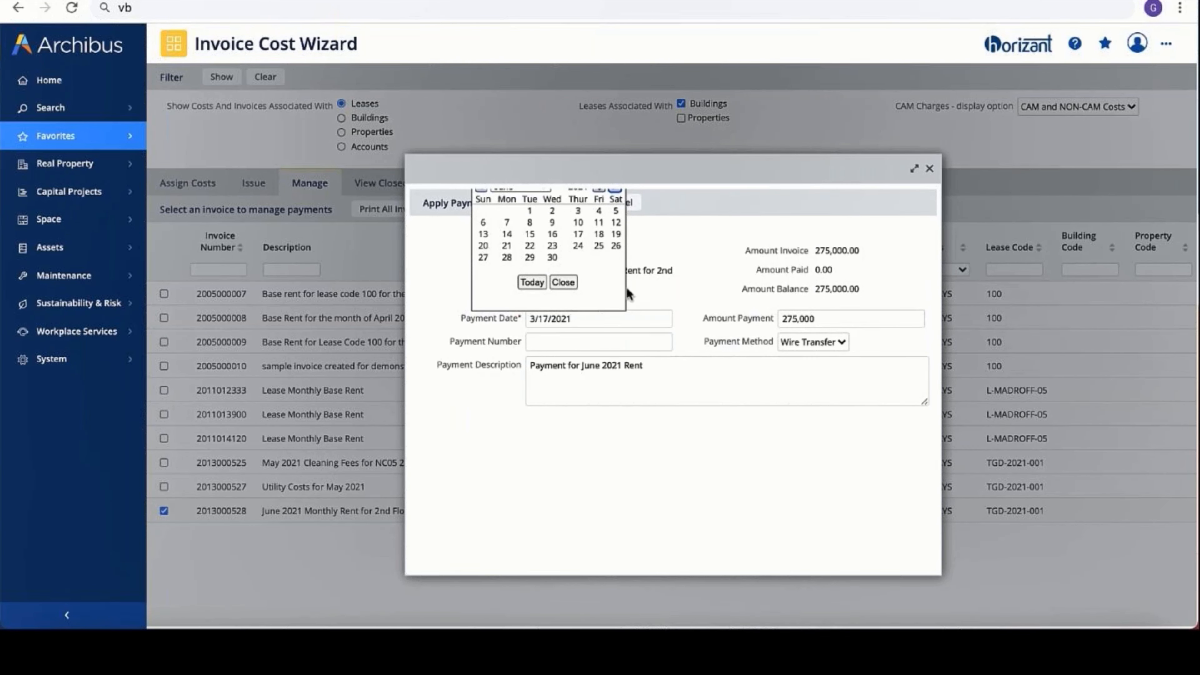
click(652, 293)
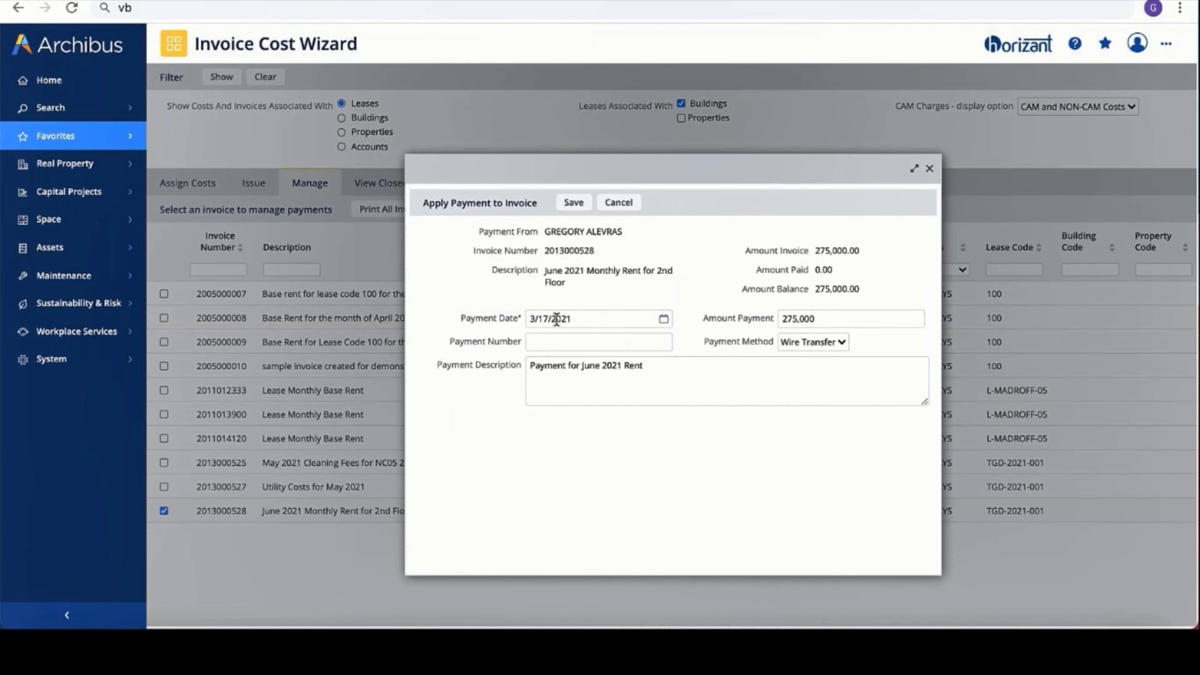
Step: Set the payment date to 5/31/2021 and save the payment to the invoice
click(537, 320)
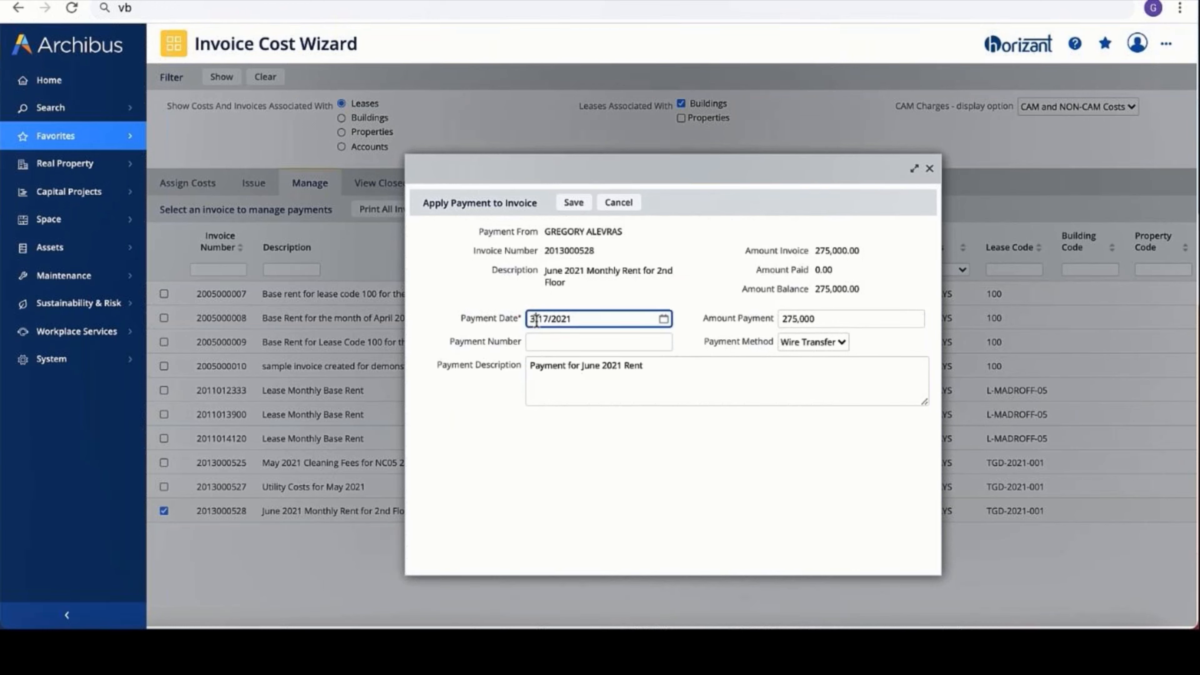
key(BackSpace)
text(5)
click(551, 325)
key(BackSpace)
key(BackSpace)
text(31)
click(574, 203)
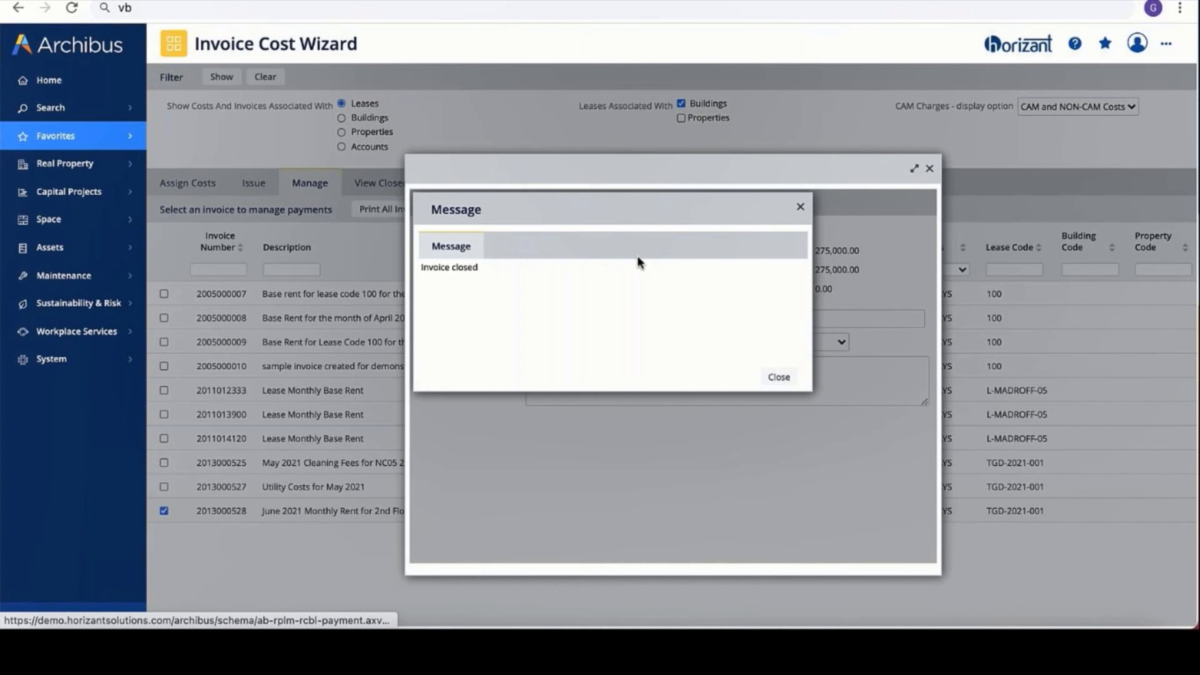
click(778, 377)
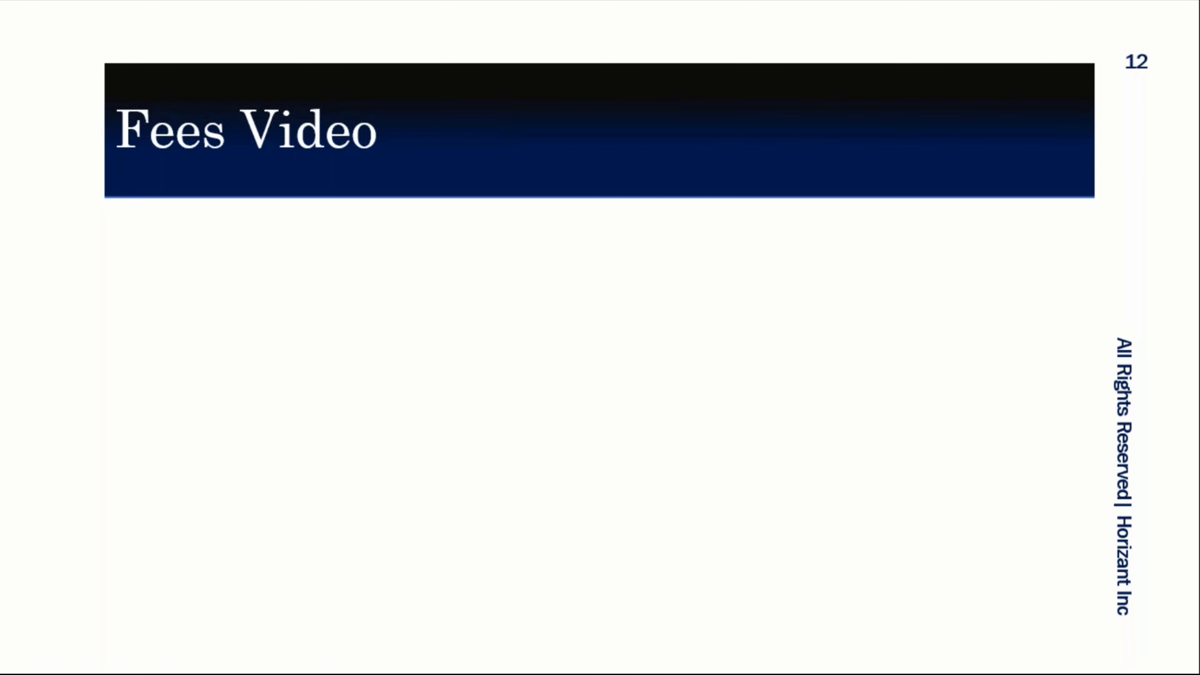
key(Right)
mouse_move(378, 662)
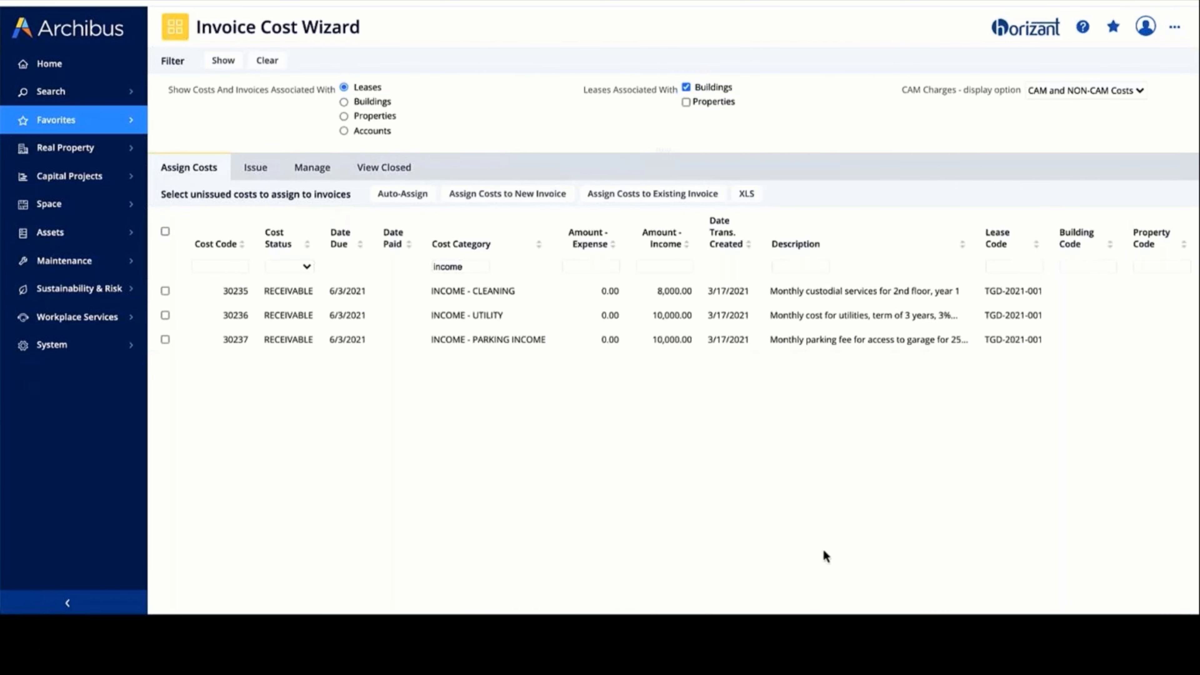
click(283, 657)
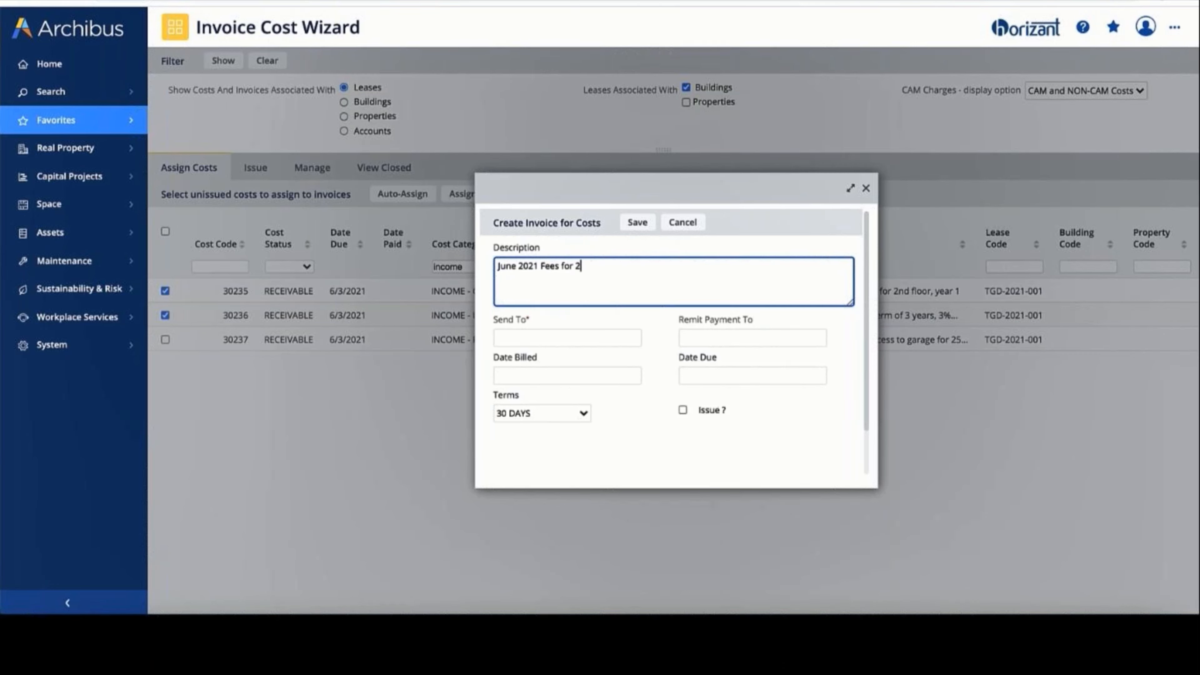
Step: Complete the new invoice's description as "June 2021 Fees for 2nd Floor of NC05" and fill in the Send To and Remit Payment To contacts' names
text(loor of NC05)
click(571, 338)
text(GREG)
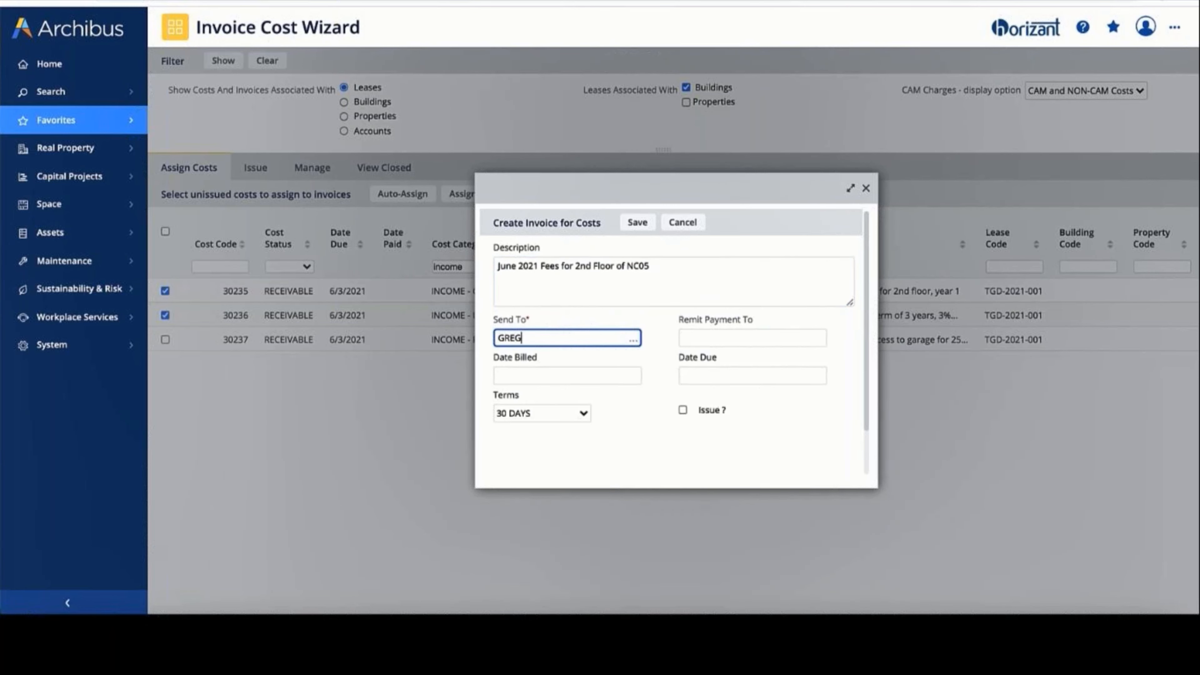
click(537, 358)
key(Tab)
text(GEORG)
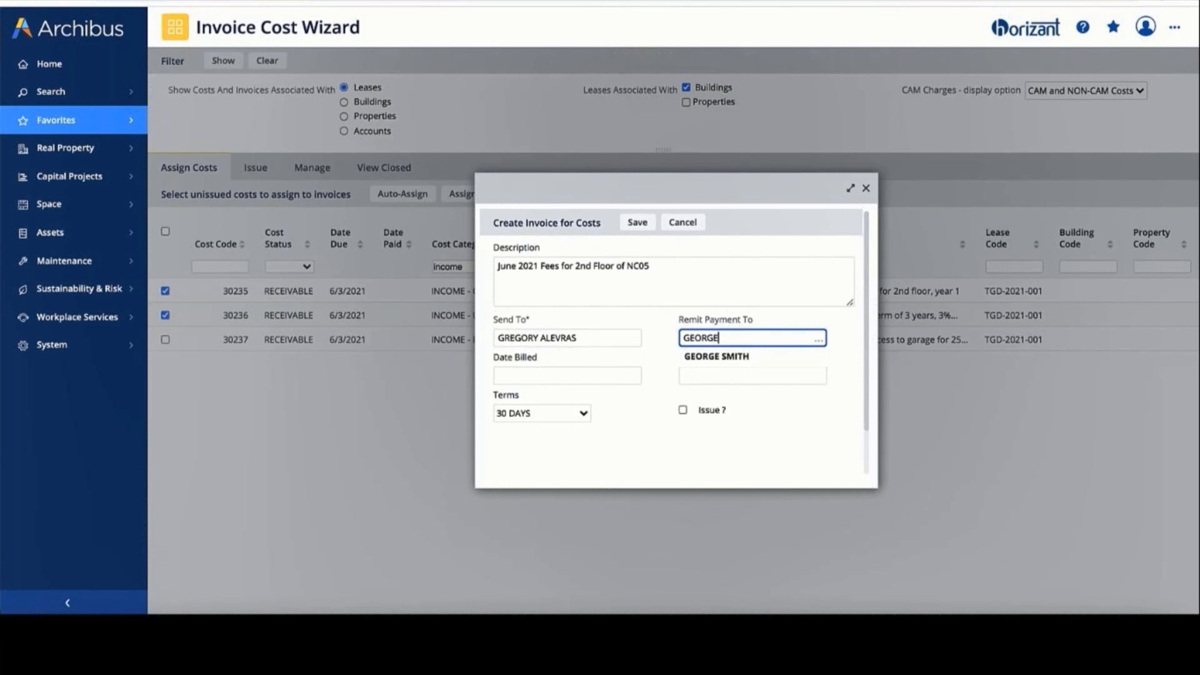
text(E)
click(708, 361)
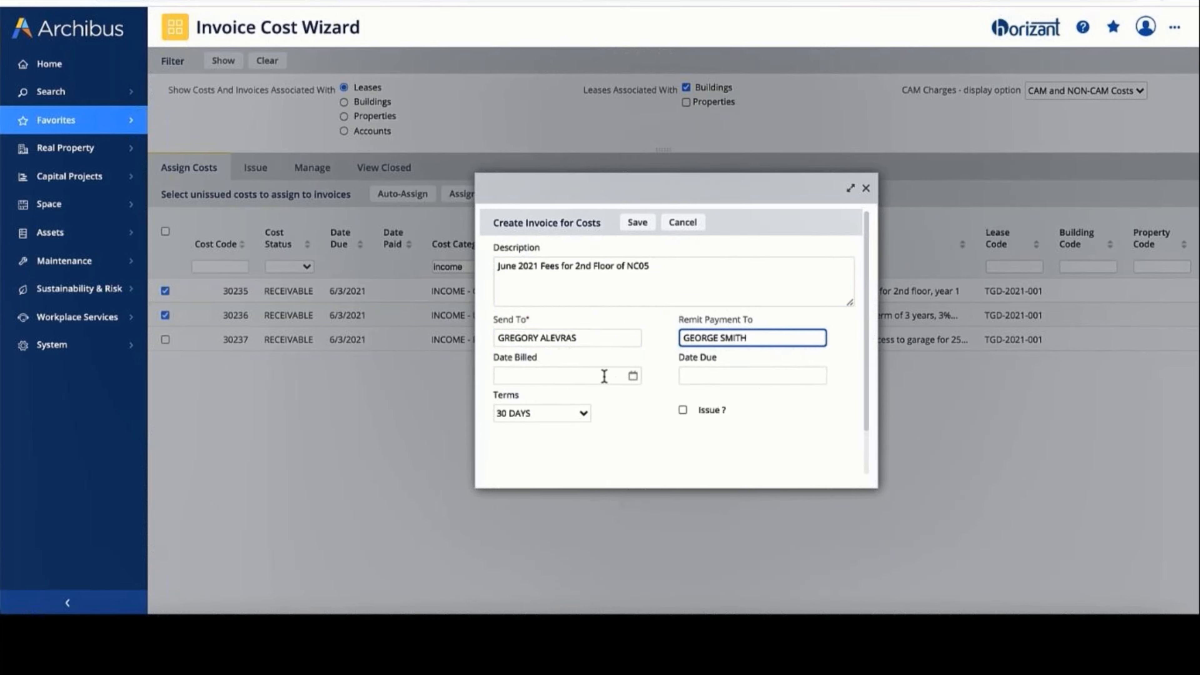
Step: Set the fees invoice's billed date to 5/3/2021 and due date to 6/3/2021, and save it without issuing it
click(632, 376)
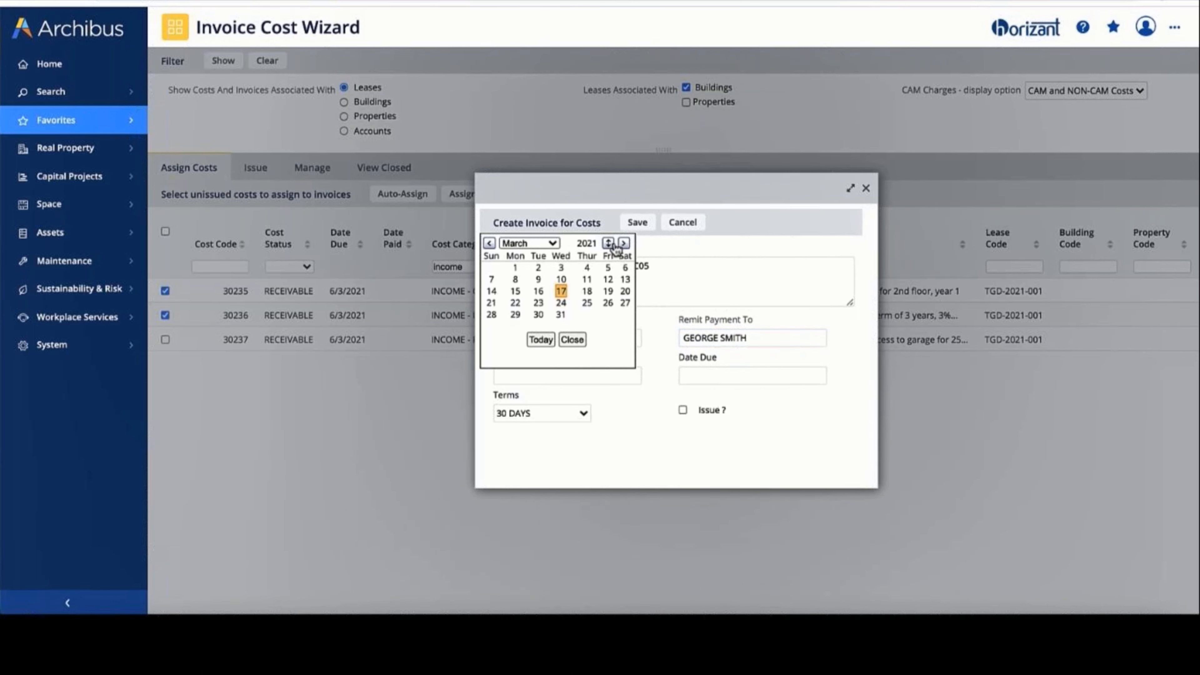
click(624, 243)
click(624, 243)
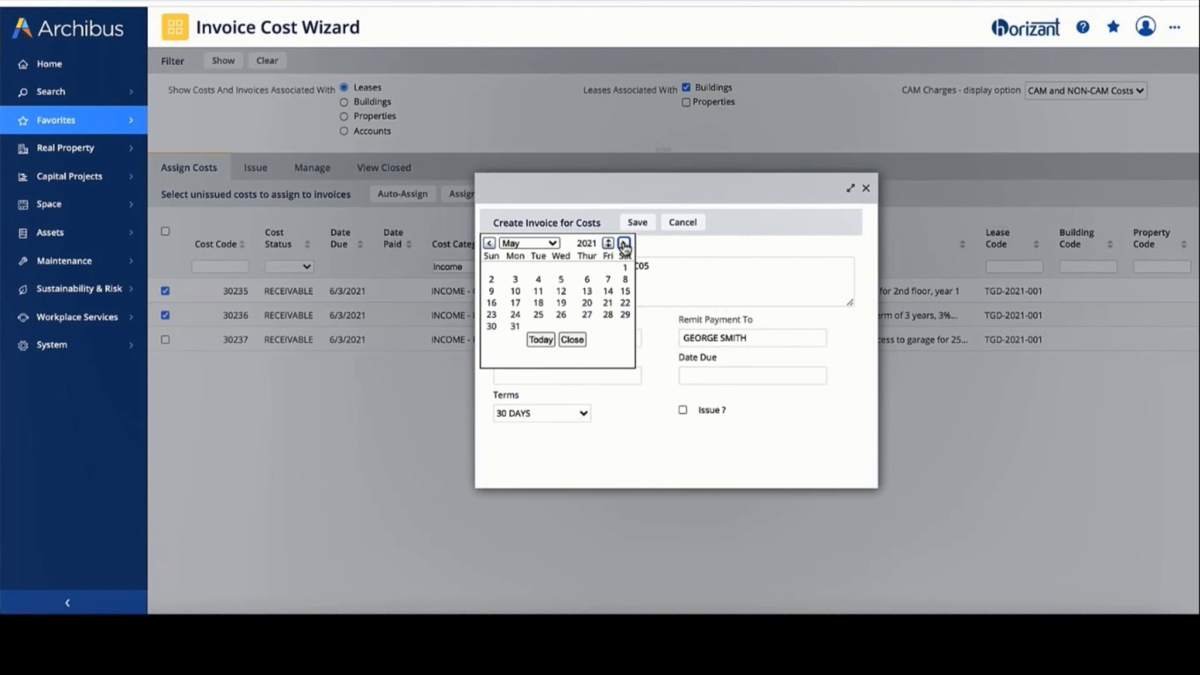
click(515, 279)
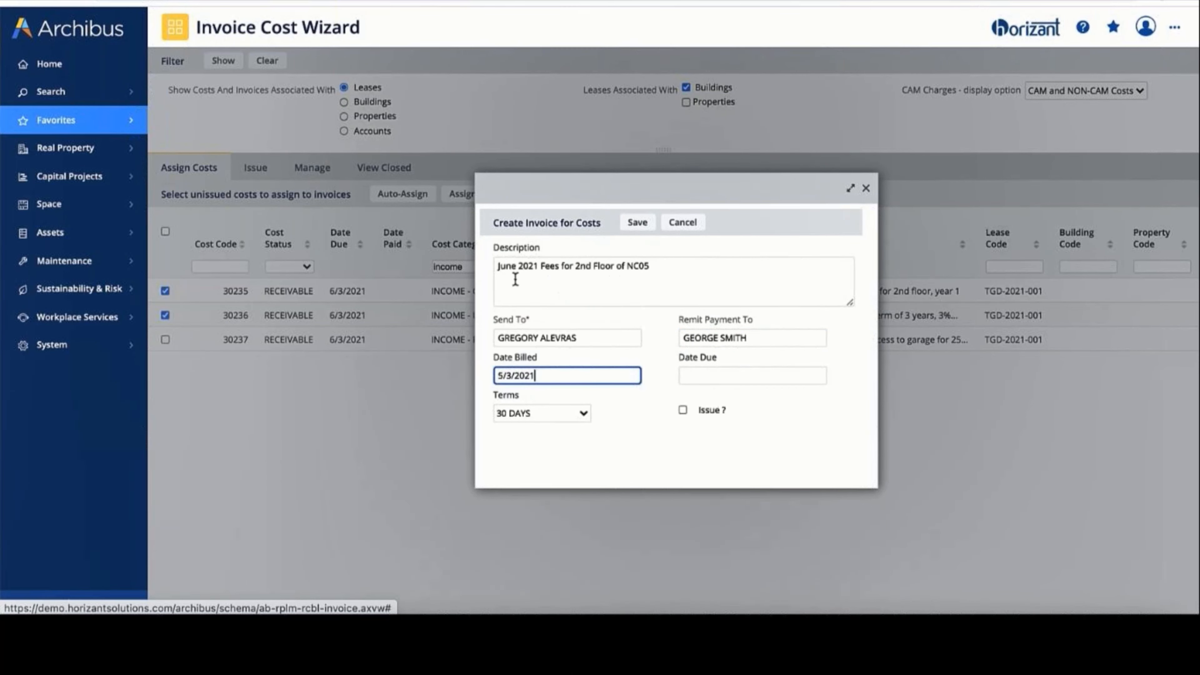
click(820, 381)
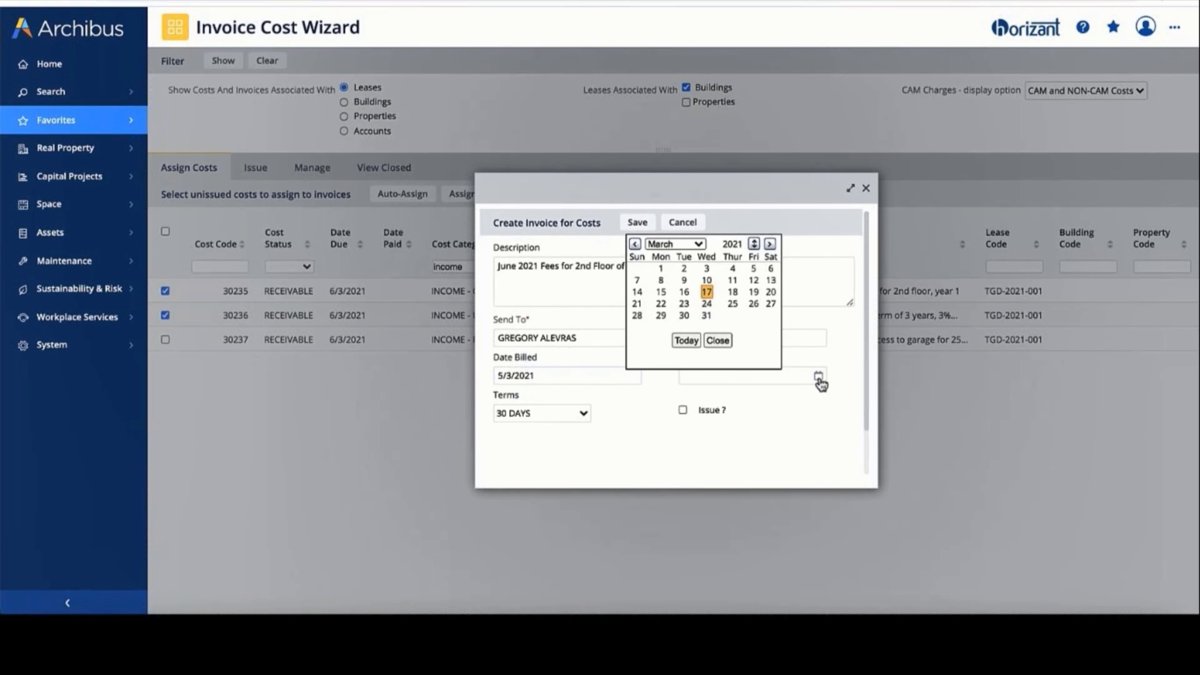
click(770, 244)
click(770, 244)
click(770, 244)
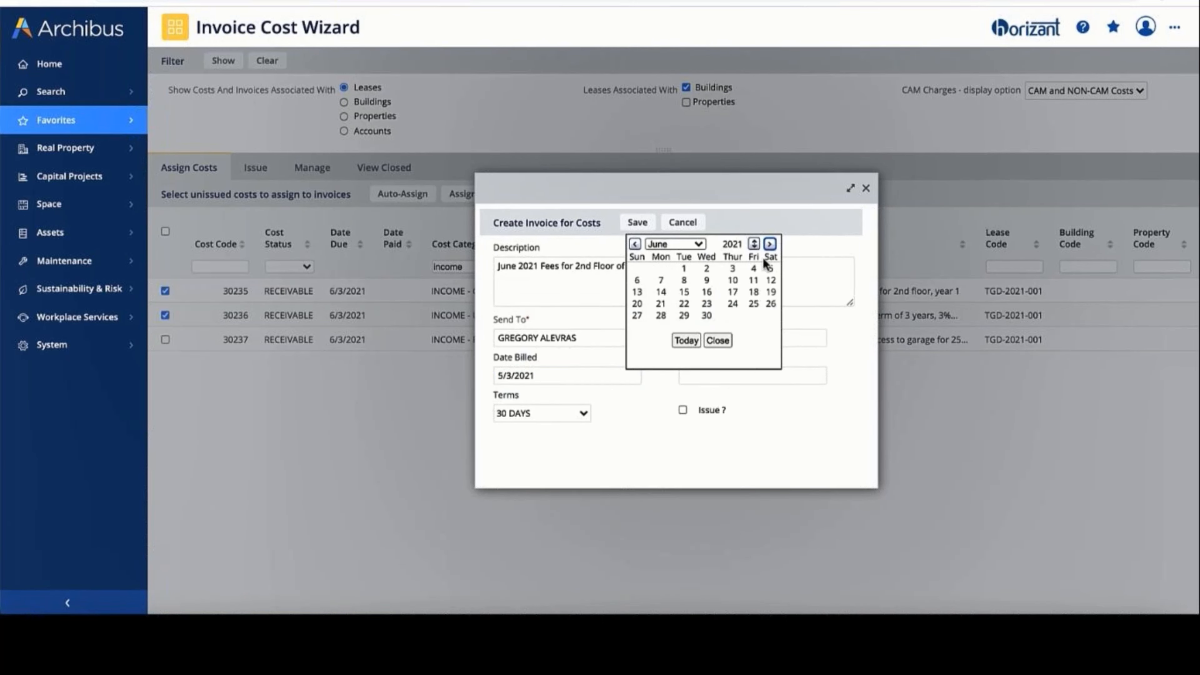
click(732, 270)
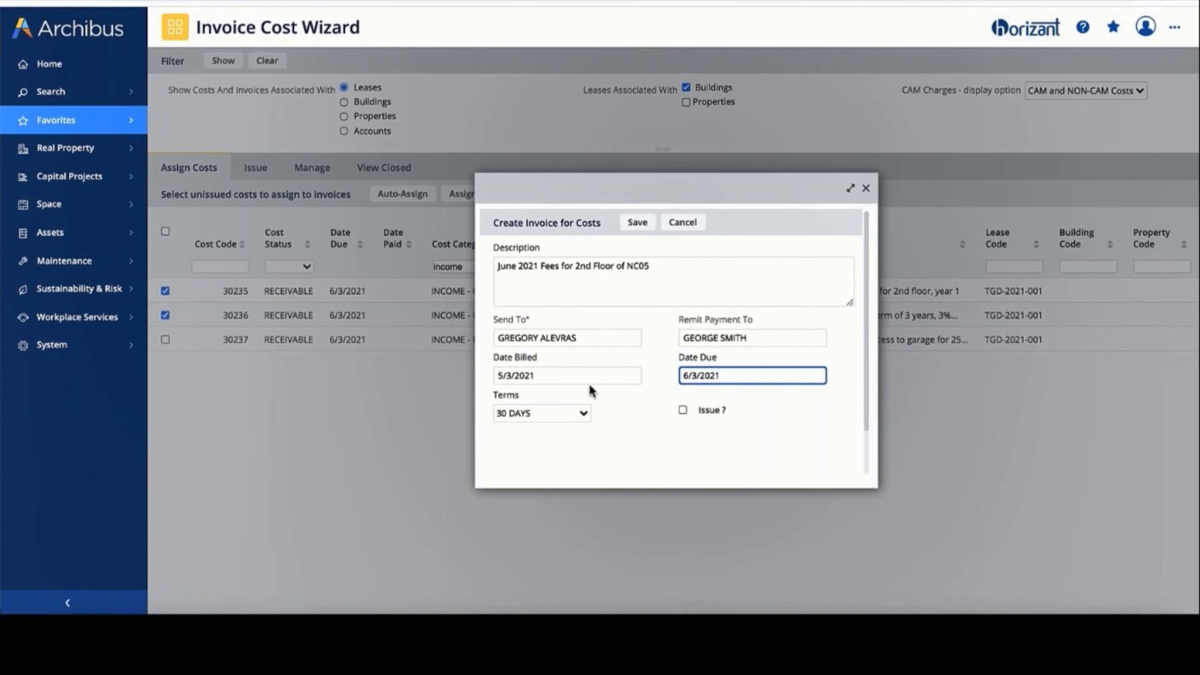
click(637, 222)
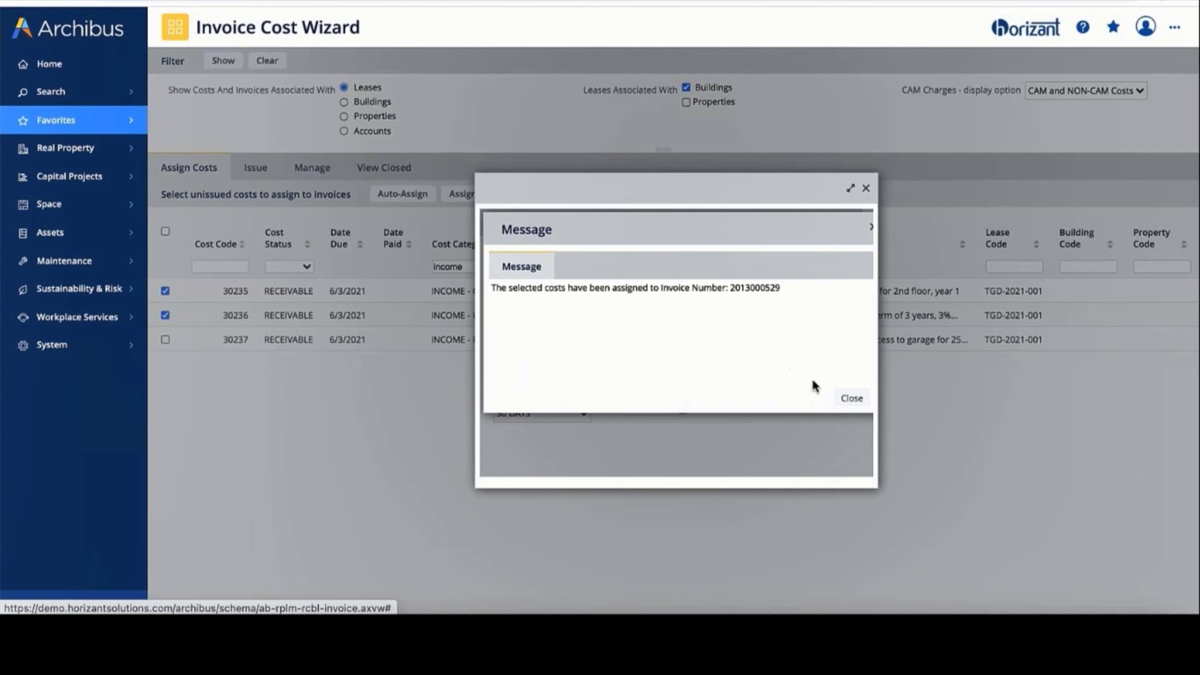
click(852, 398)
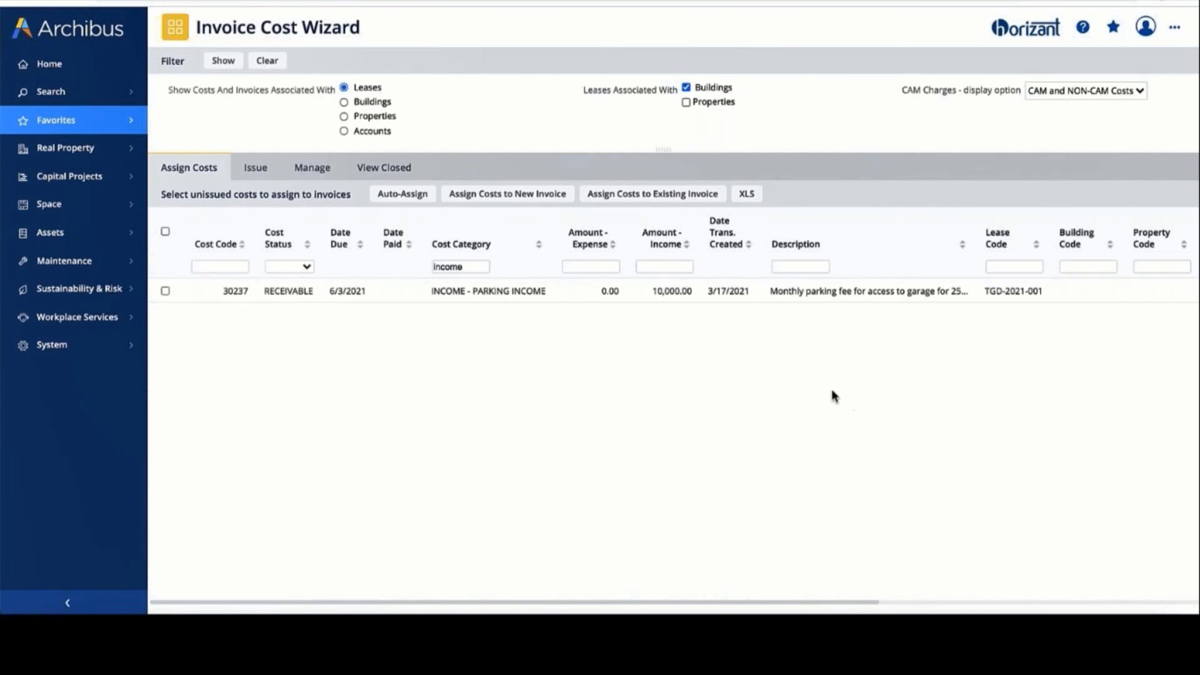
Step: Preview the unissued June 2021 fees invoice to check its details and assigned costs
click(259, 175)
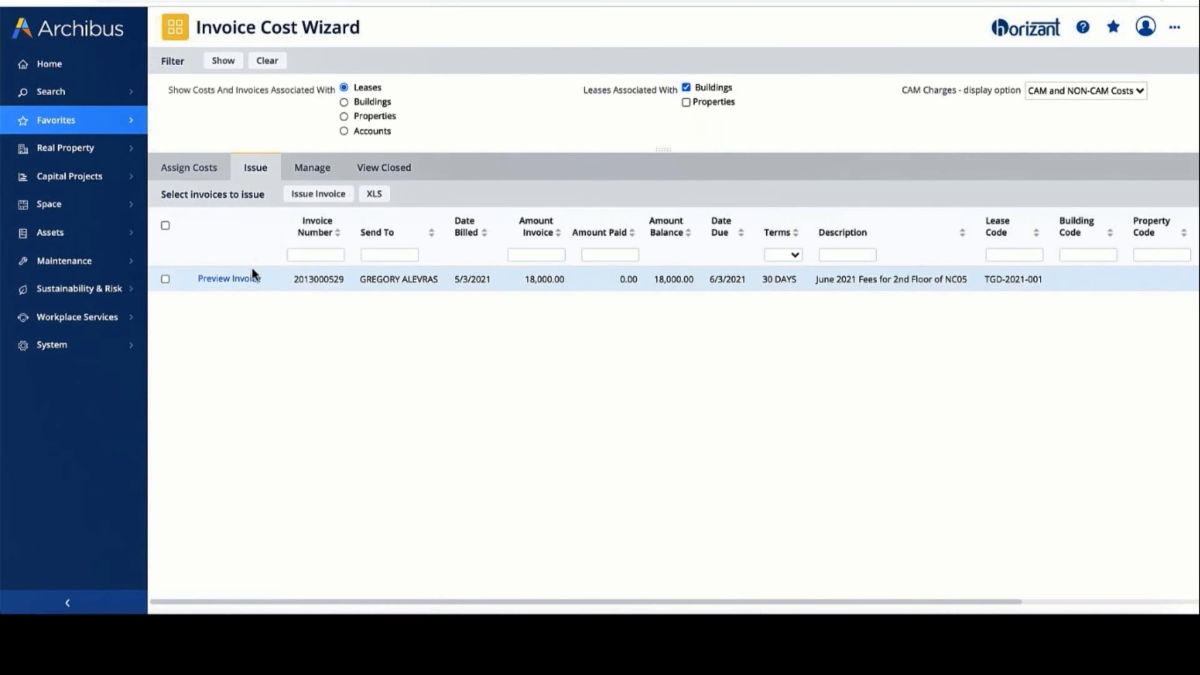
click(246, 283)
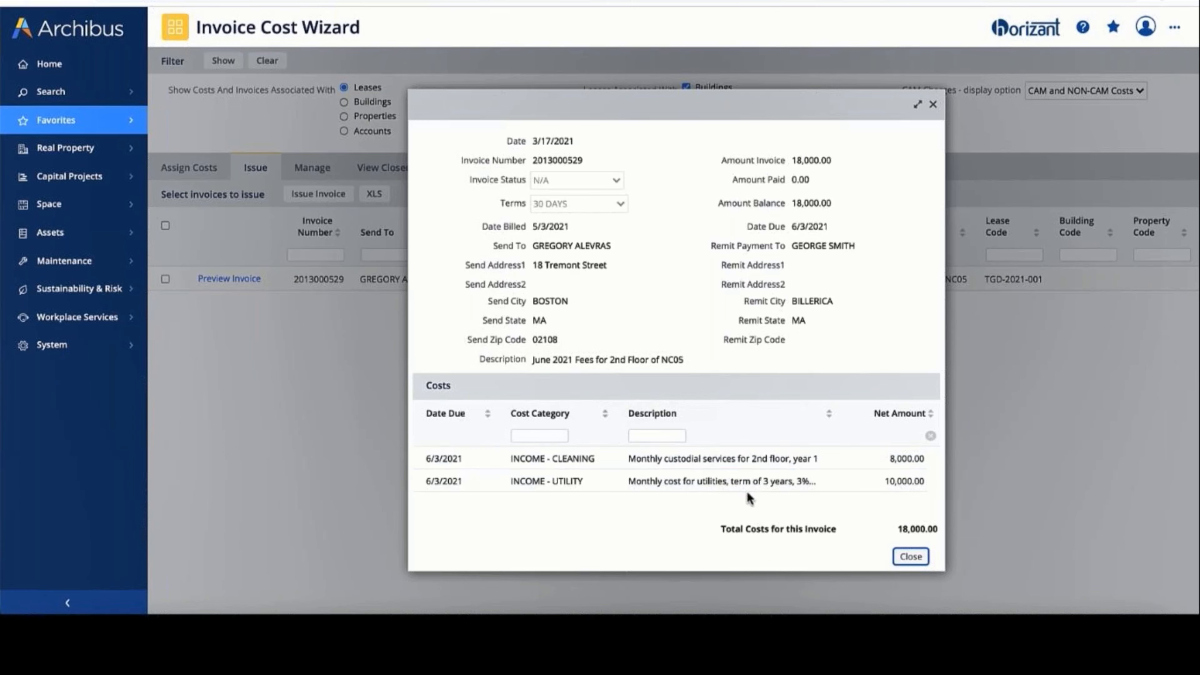
click(911, 557)
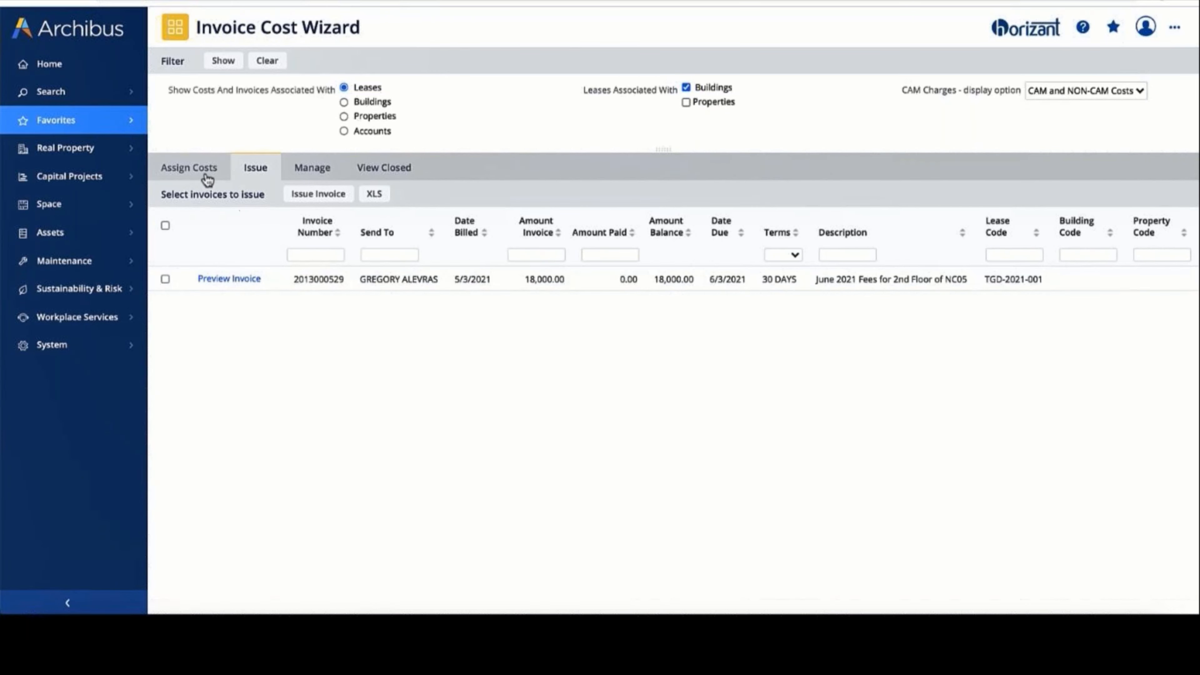
Step: Assign the unissued 6/3/2021 parking income cost of lease TGD-2021-001 to the existing June 2021 fees invoice
click(182, 172)
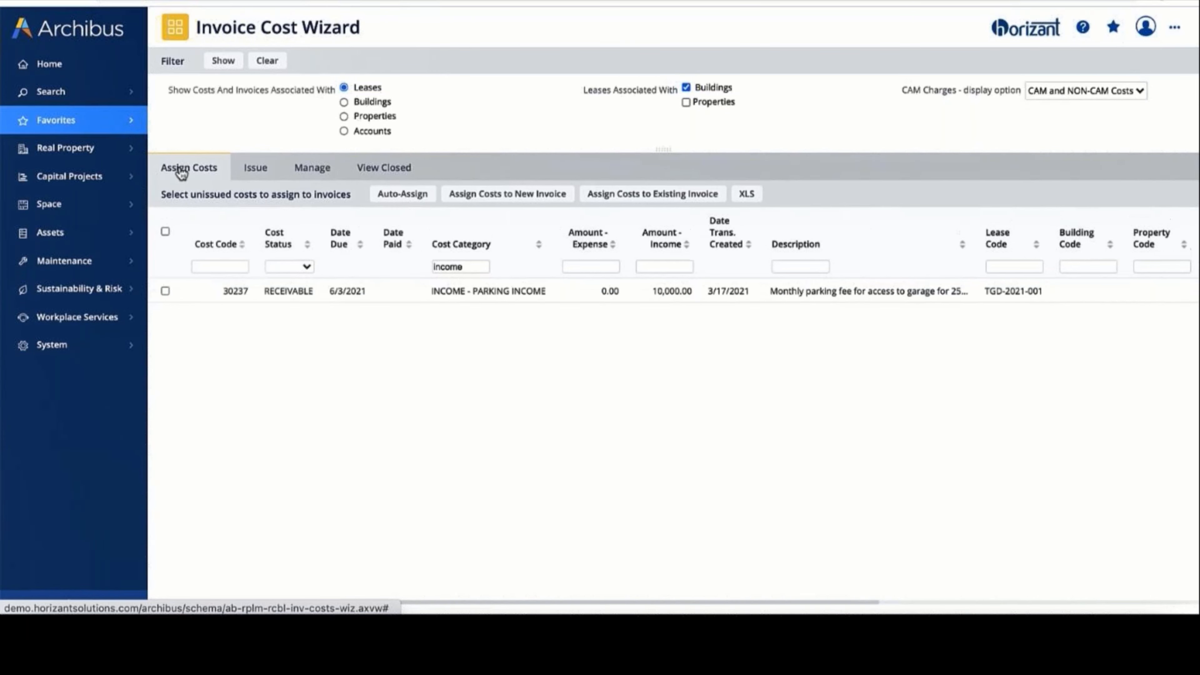
click(165, 292)
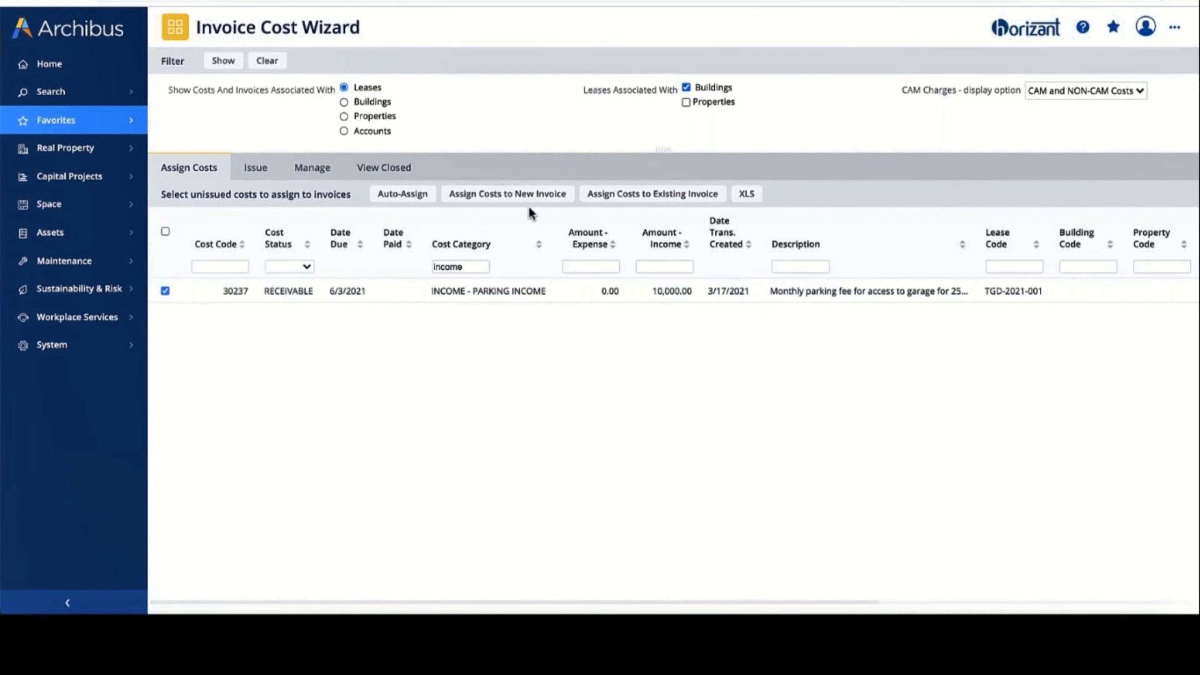
click(609, 198)
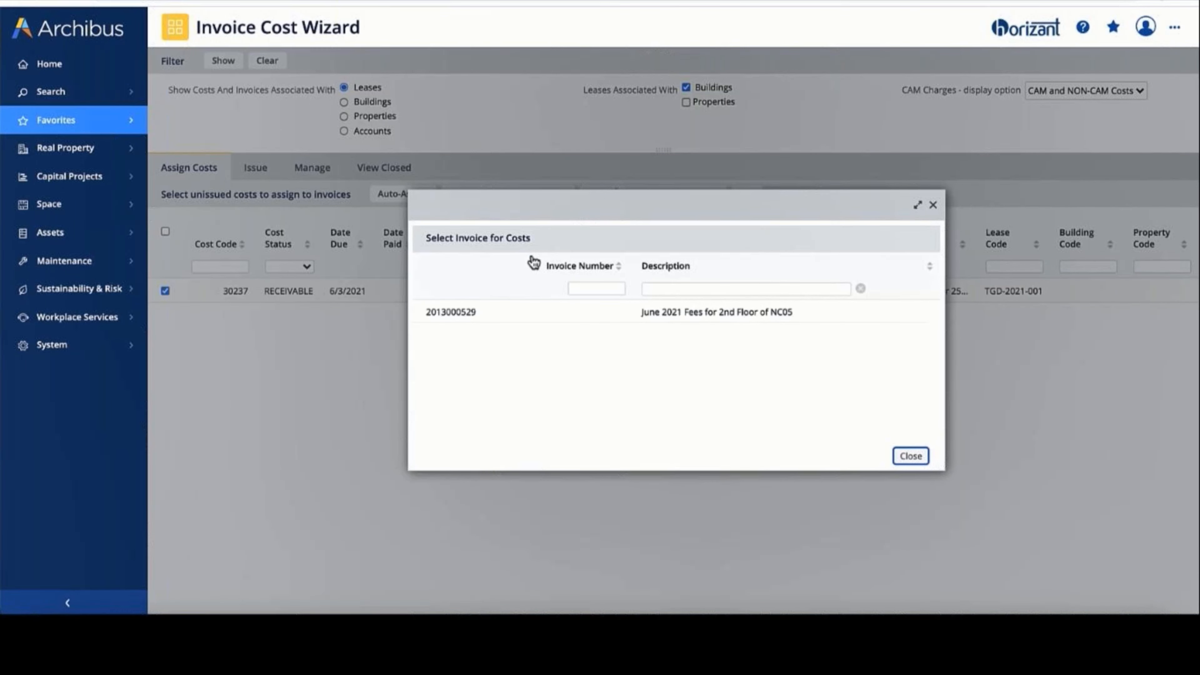
click(453, 313)
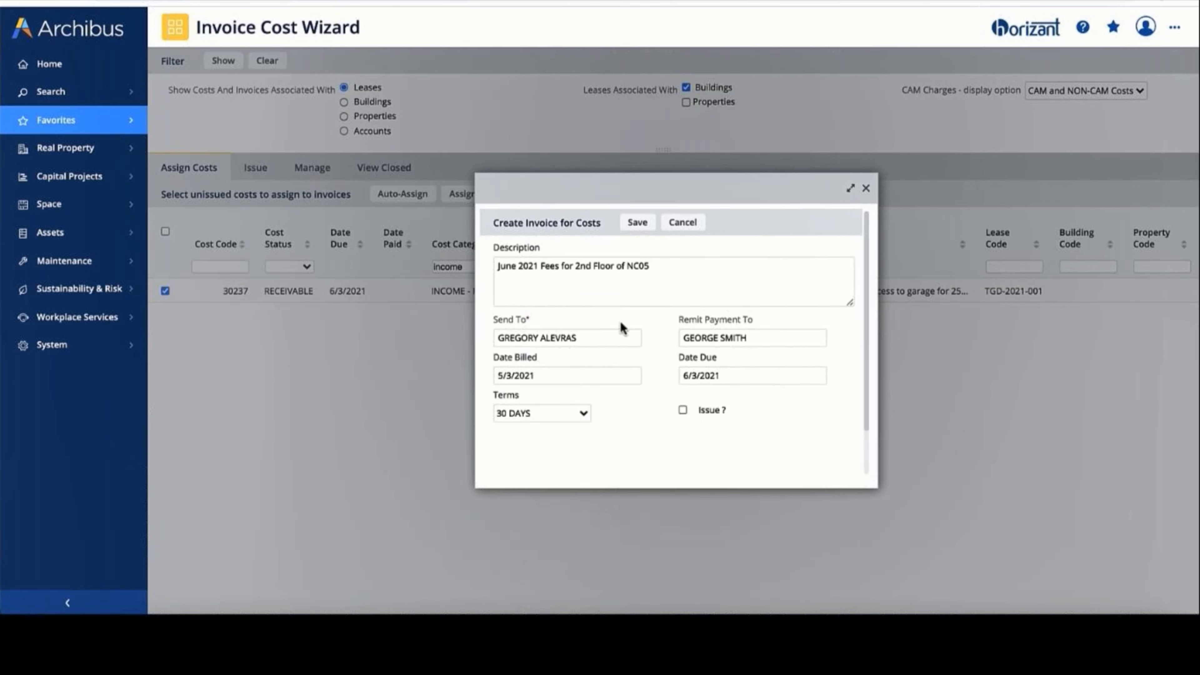
click(637, 223)
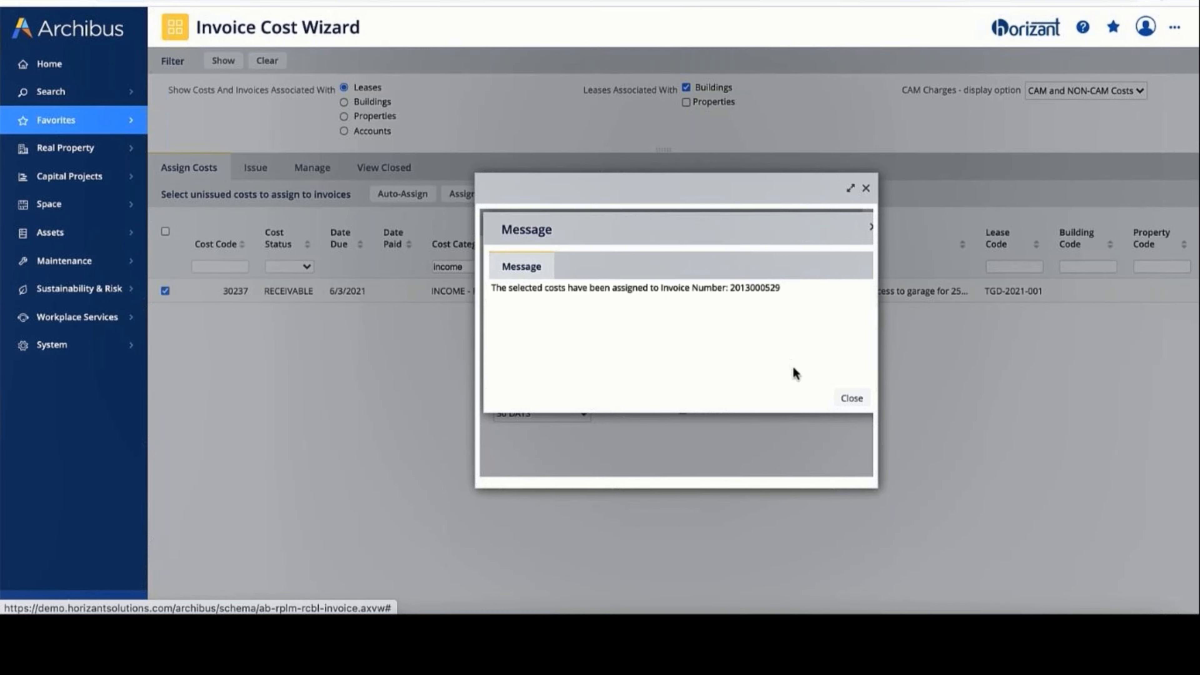
click(853, 399)
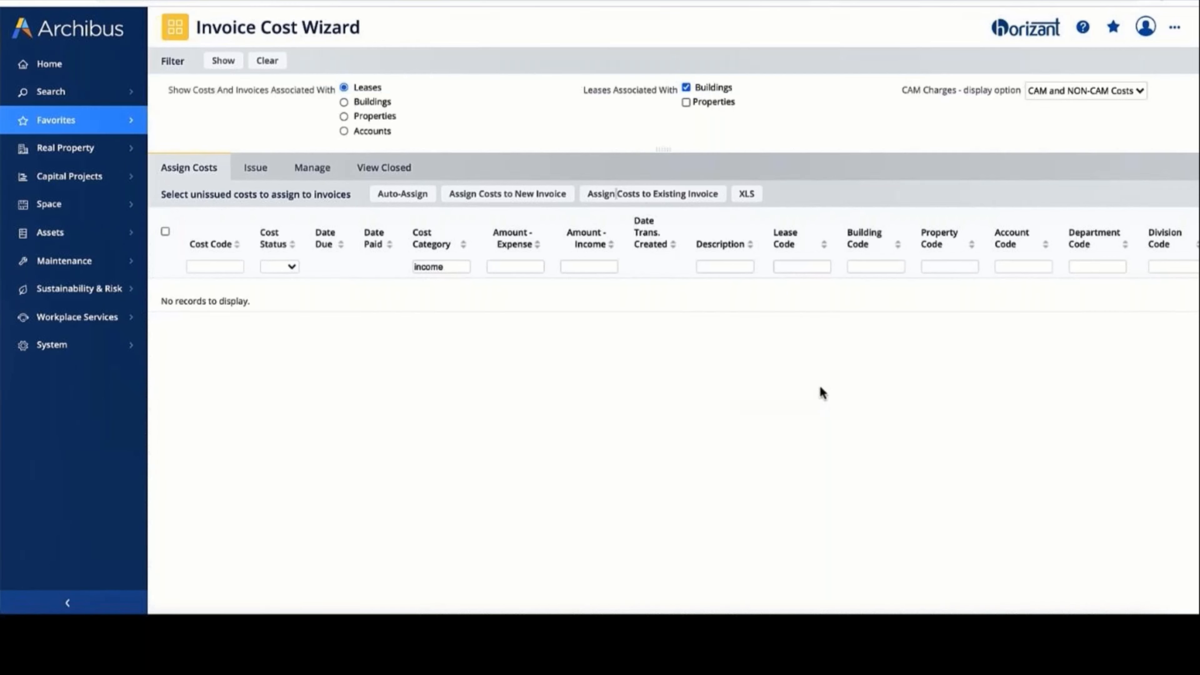
Step: Preview the June 2021 fees invoice with its assigned costs and issue it
click(256, 175)
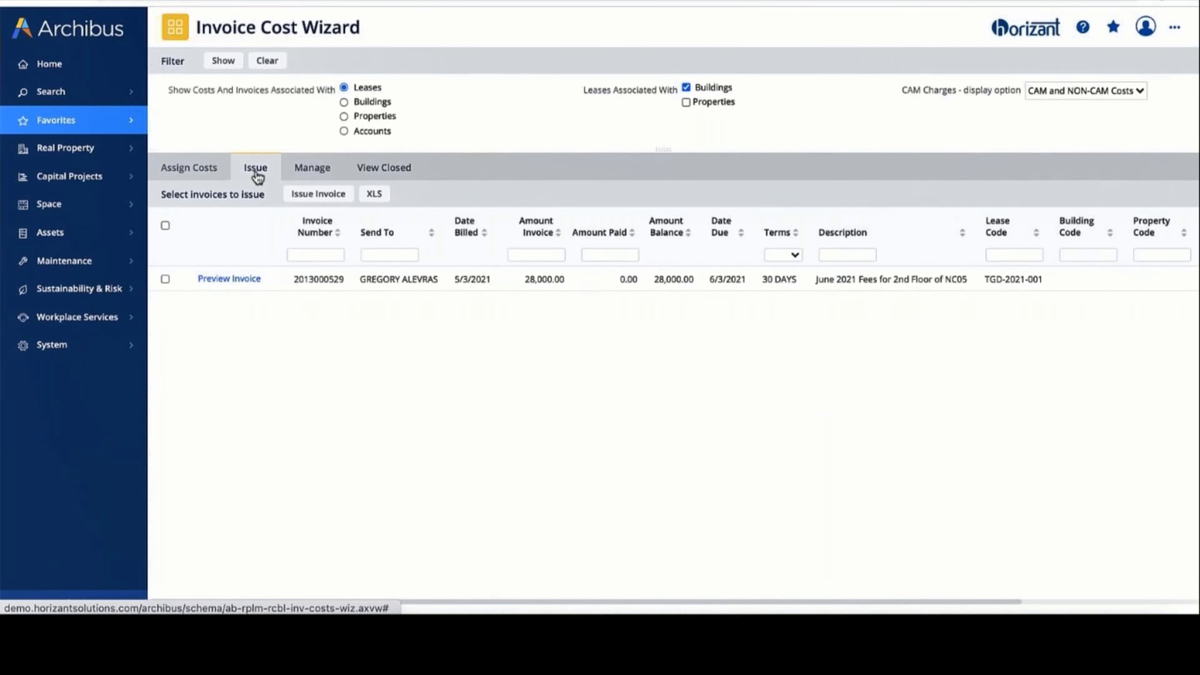
click(233, 279)
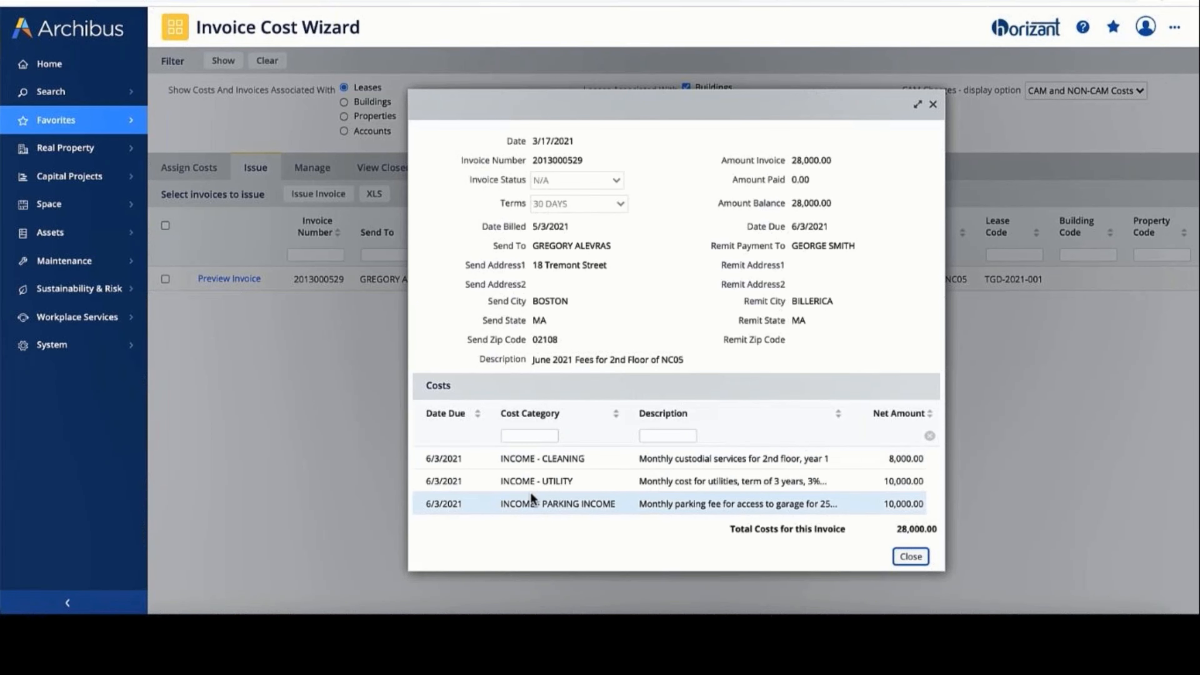
click(912, 557)
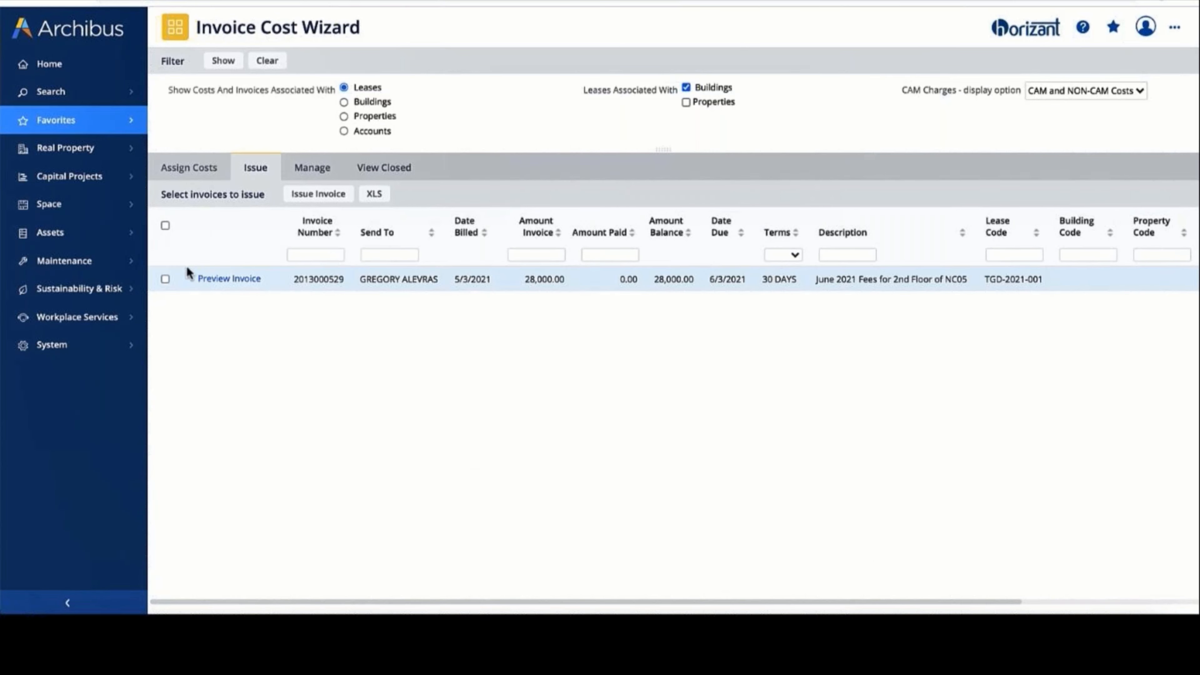
click(165, 279)
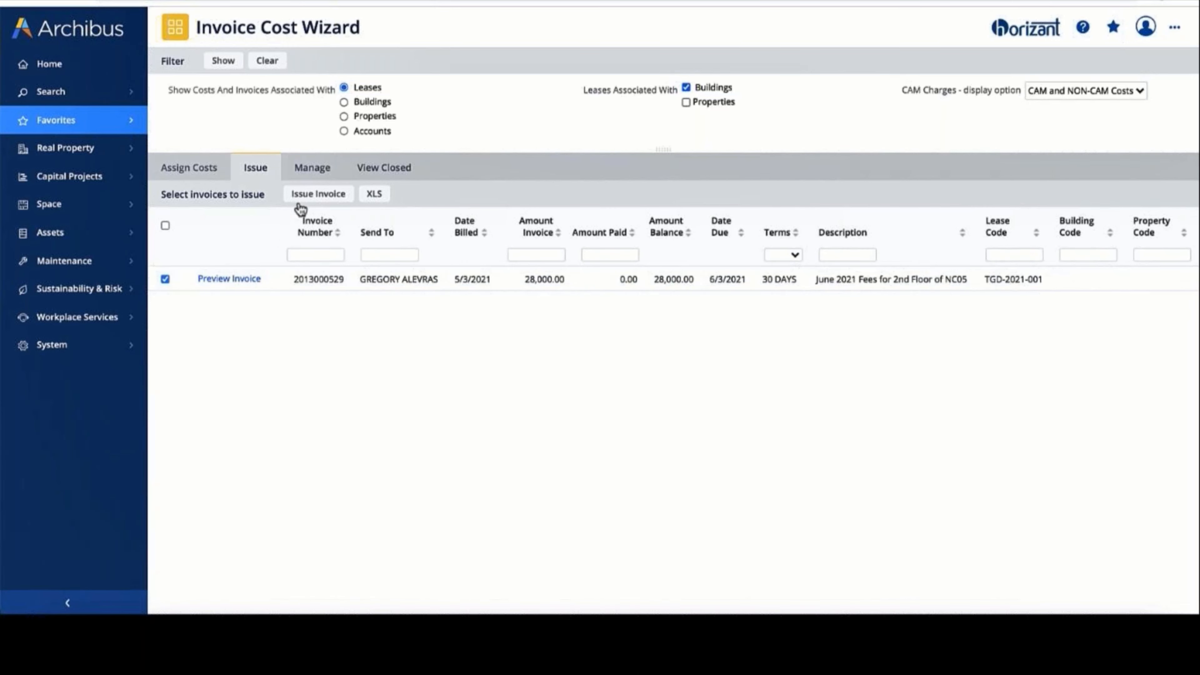
click(309, 201)
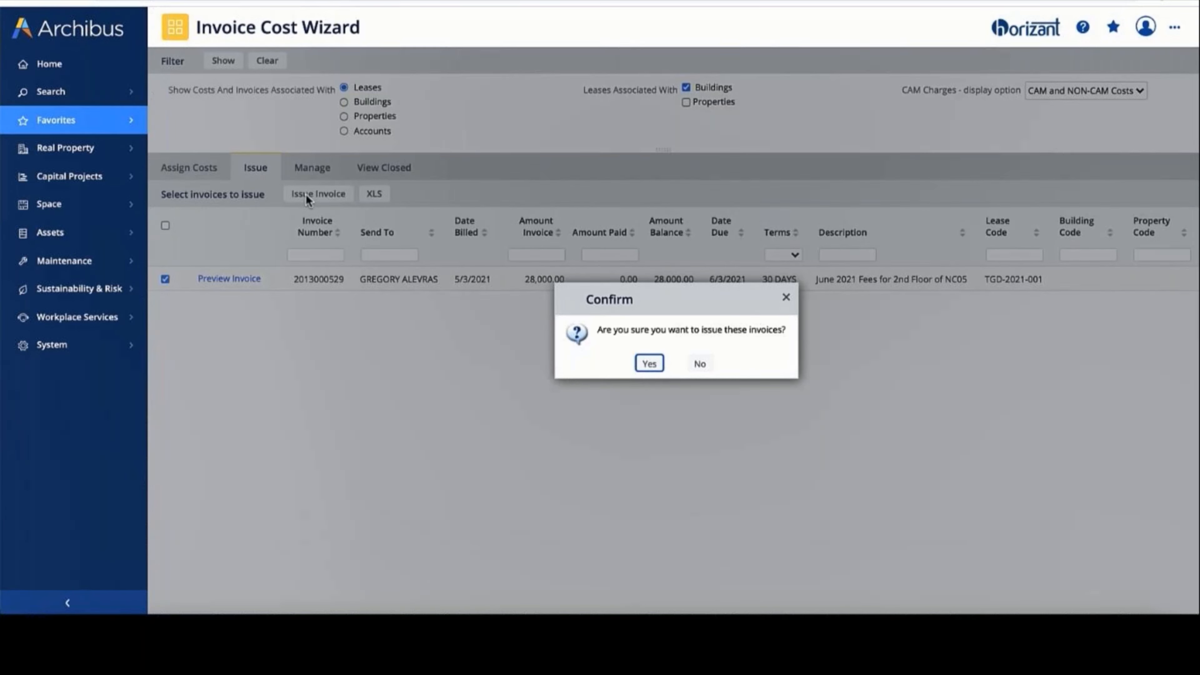
click(649, 364)
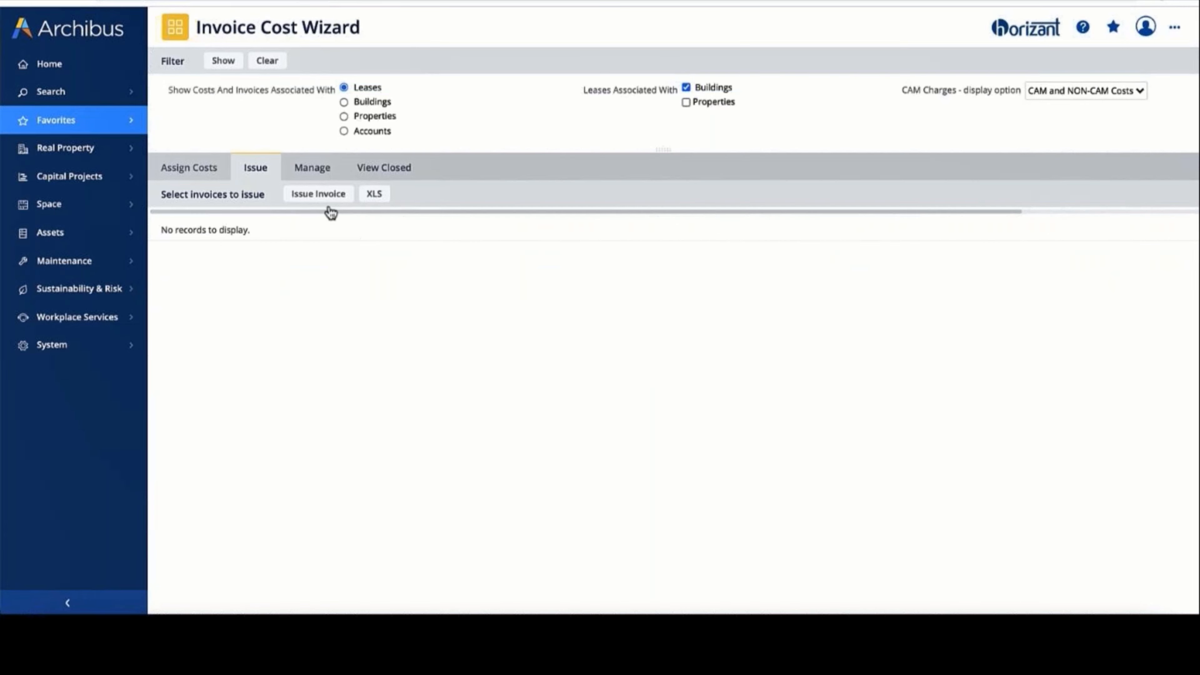
Step: Start applying a payment to the issued June 2021 fees invoice and set the payment date to 5/31/2021
click(322, 175)
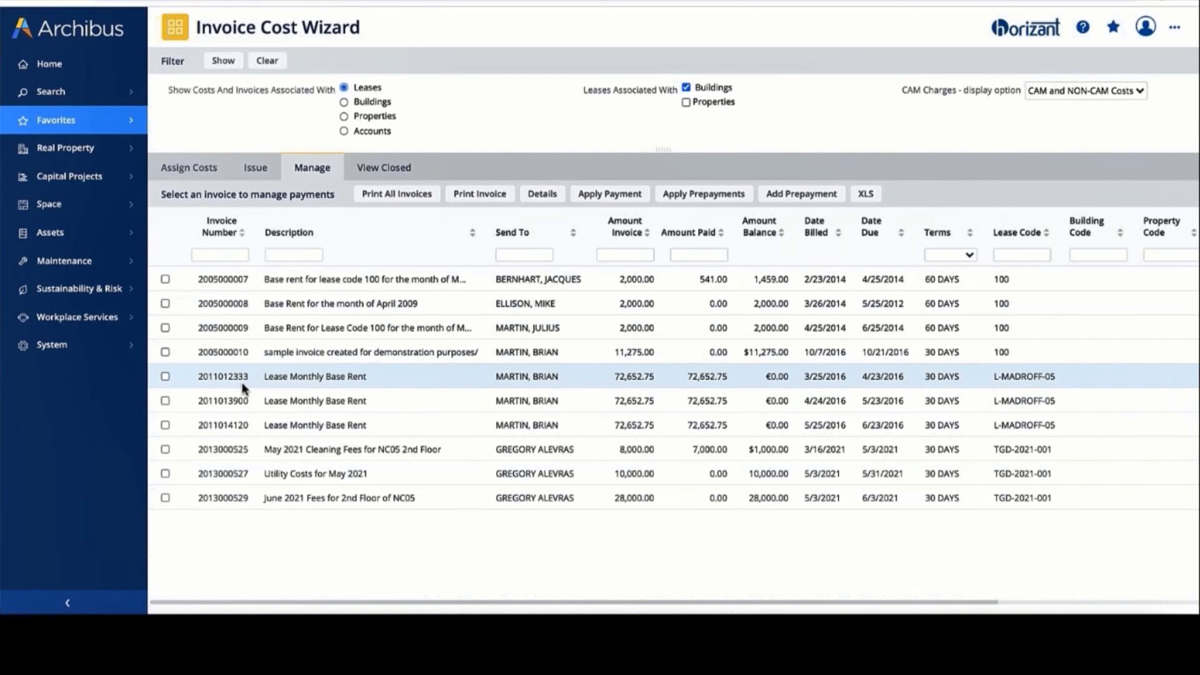
click(165, 498)
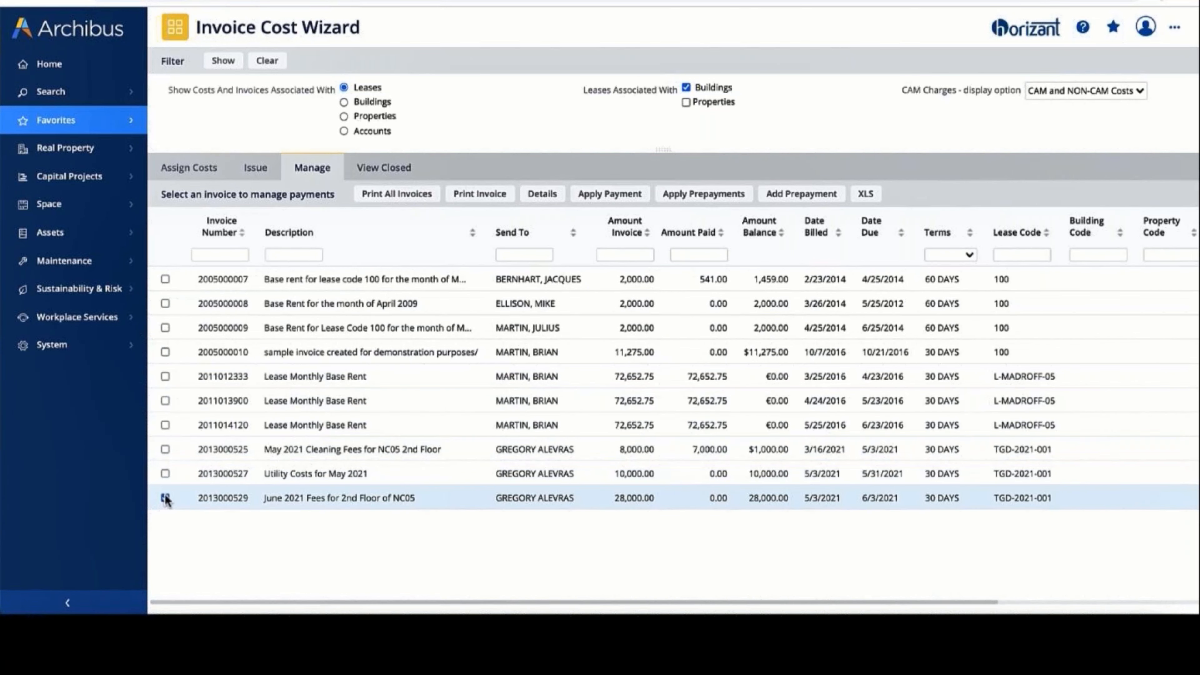
click(603, 194)
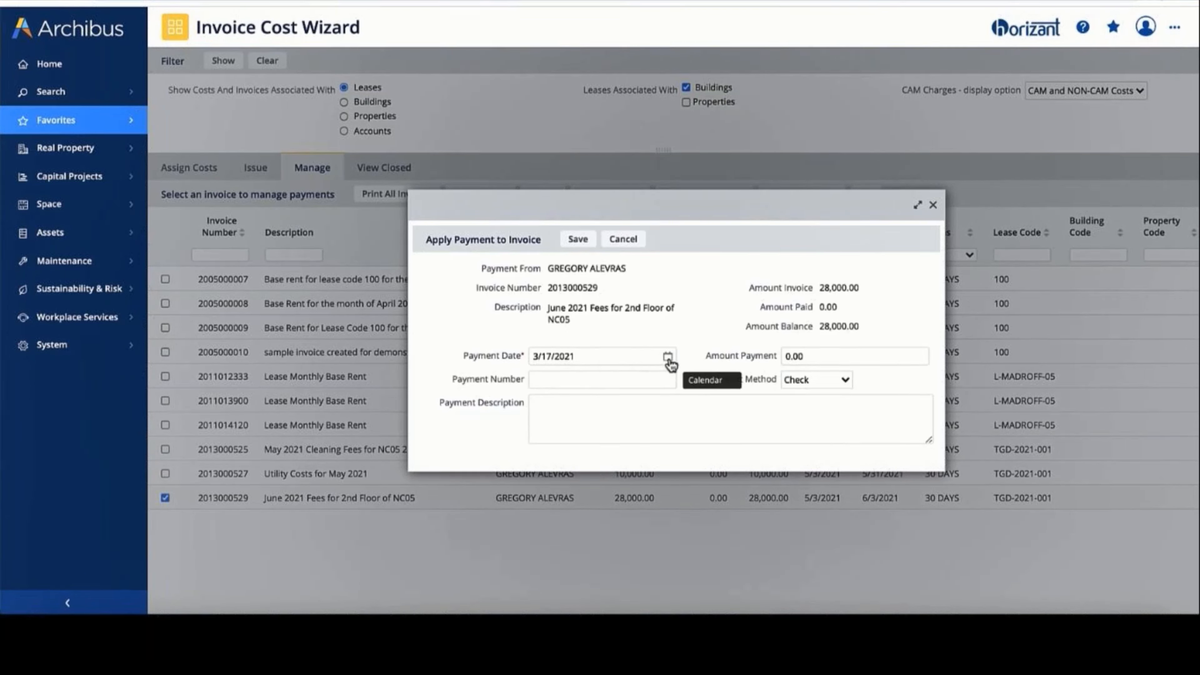
click(667, 358)
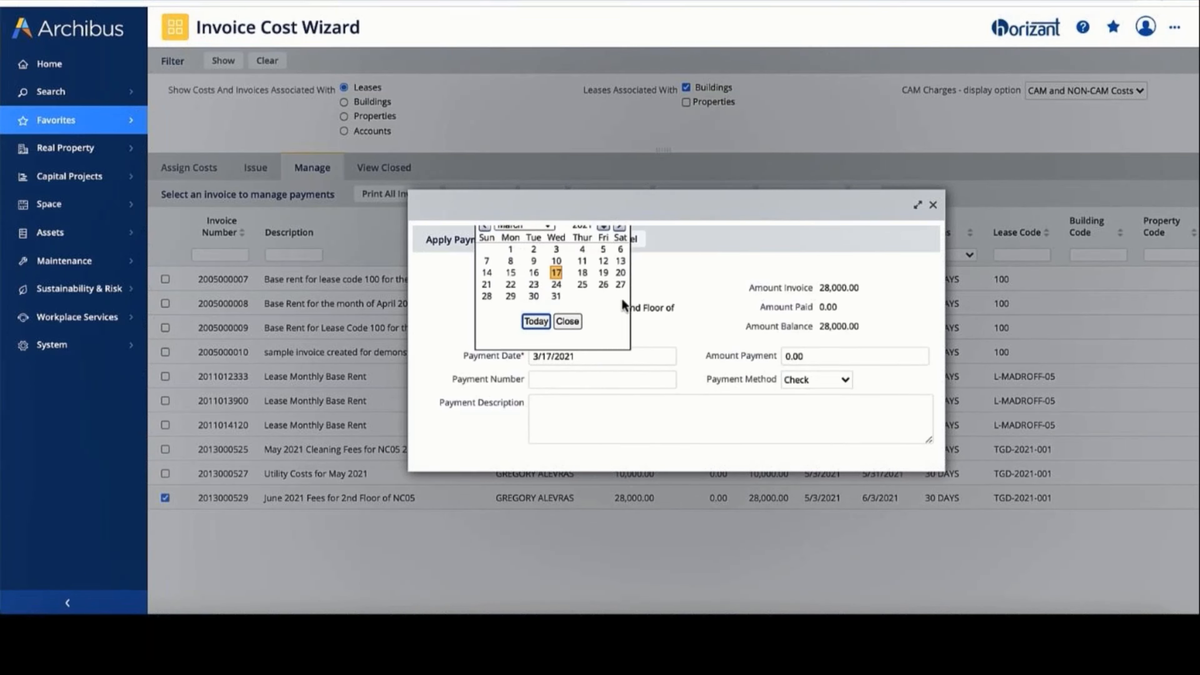
click(621, 229)
click(621, 230)
click(621, 230)
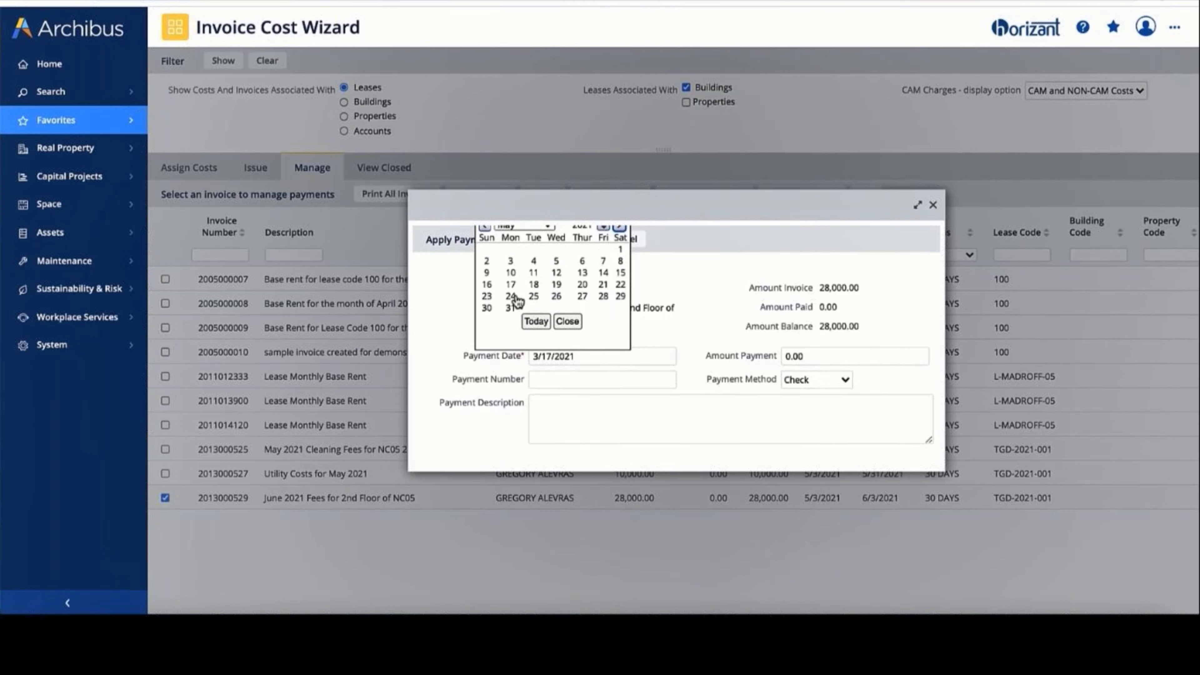
click(510, 307)
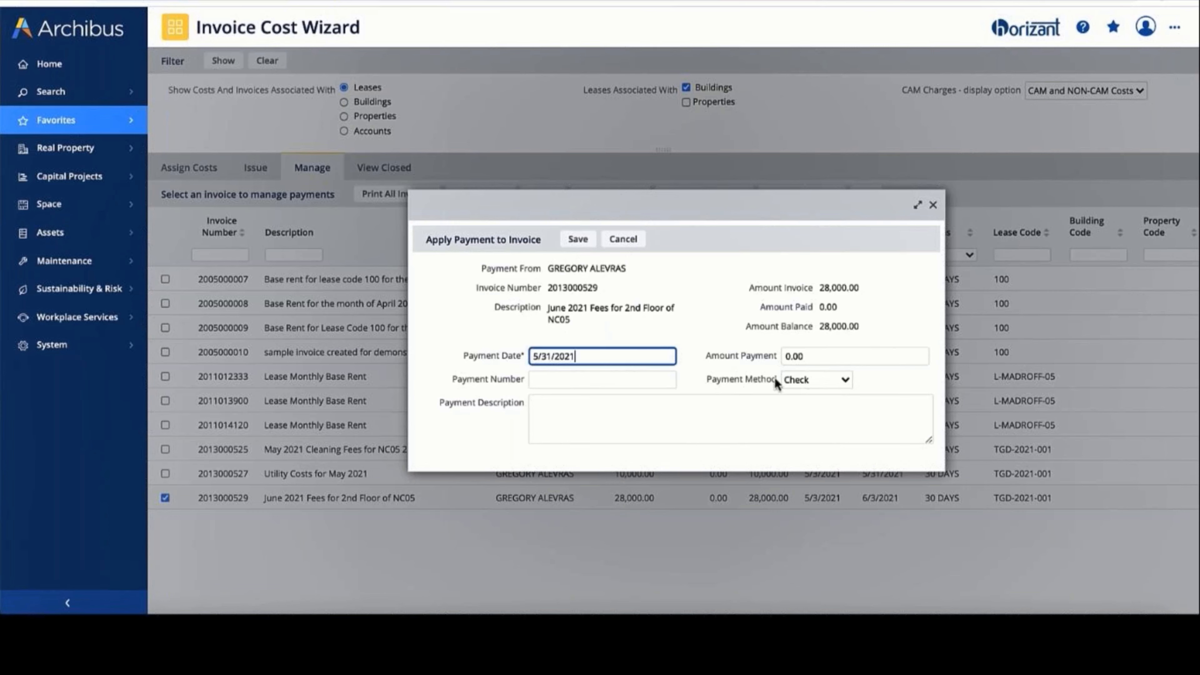
Step: Set the payment amount to 8,000 and the payment method to Wire Transfer
click(812, 360)
key(BackSpace)
key(BackSpace)
key(BackSpace)
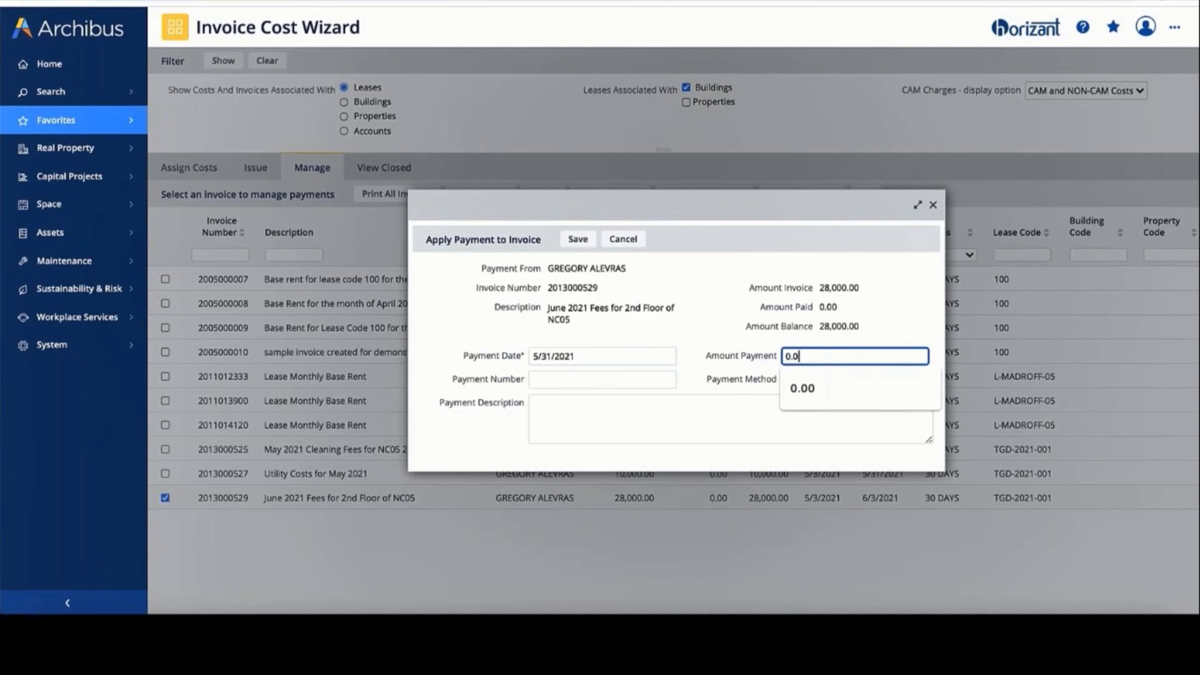
key(BackSpace)
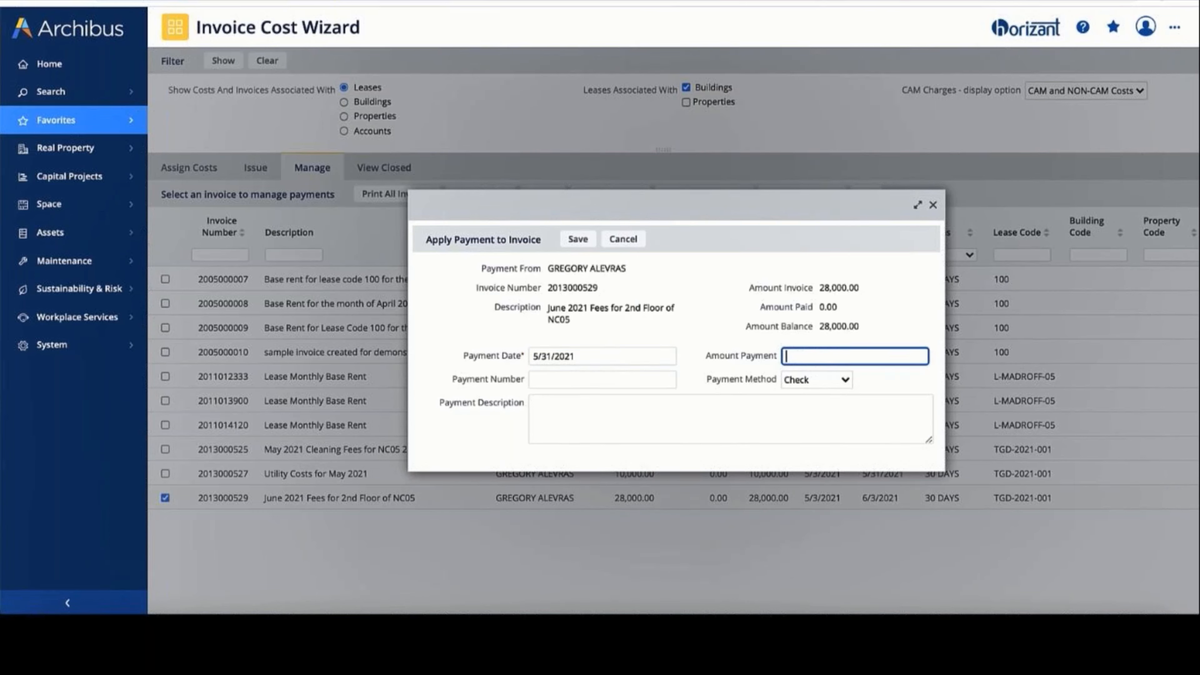
text(8000)
click(844, 381)
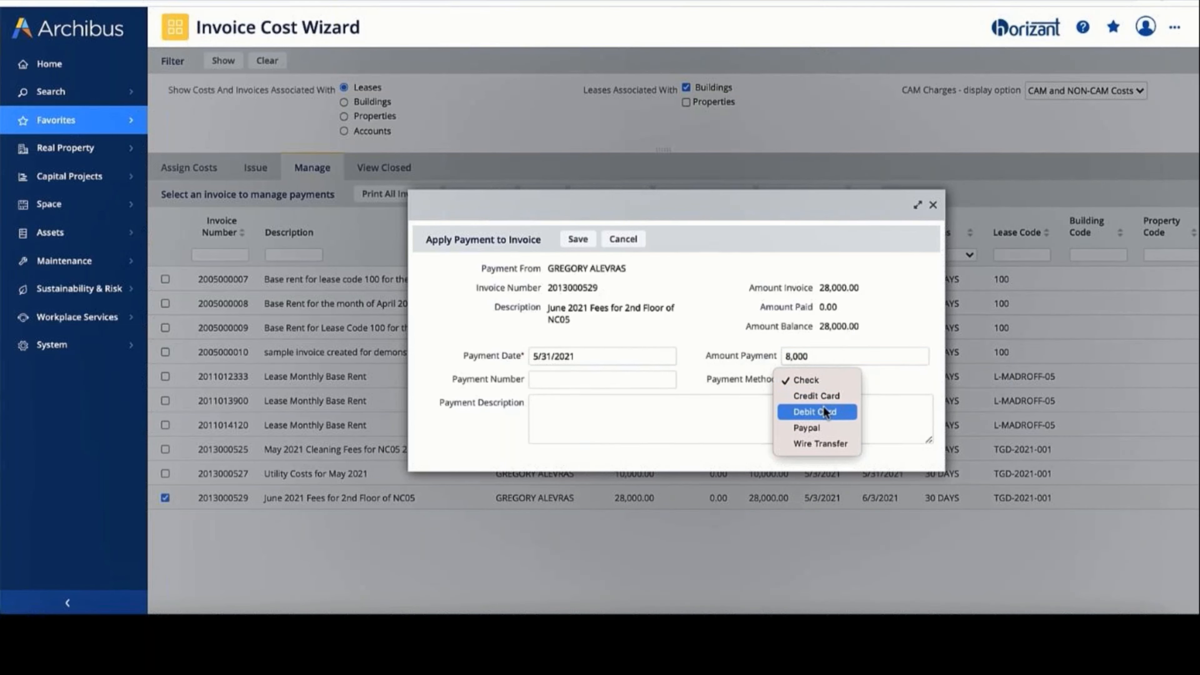
click(815, 443)
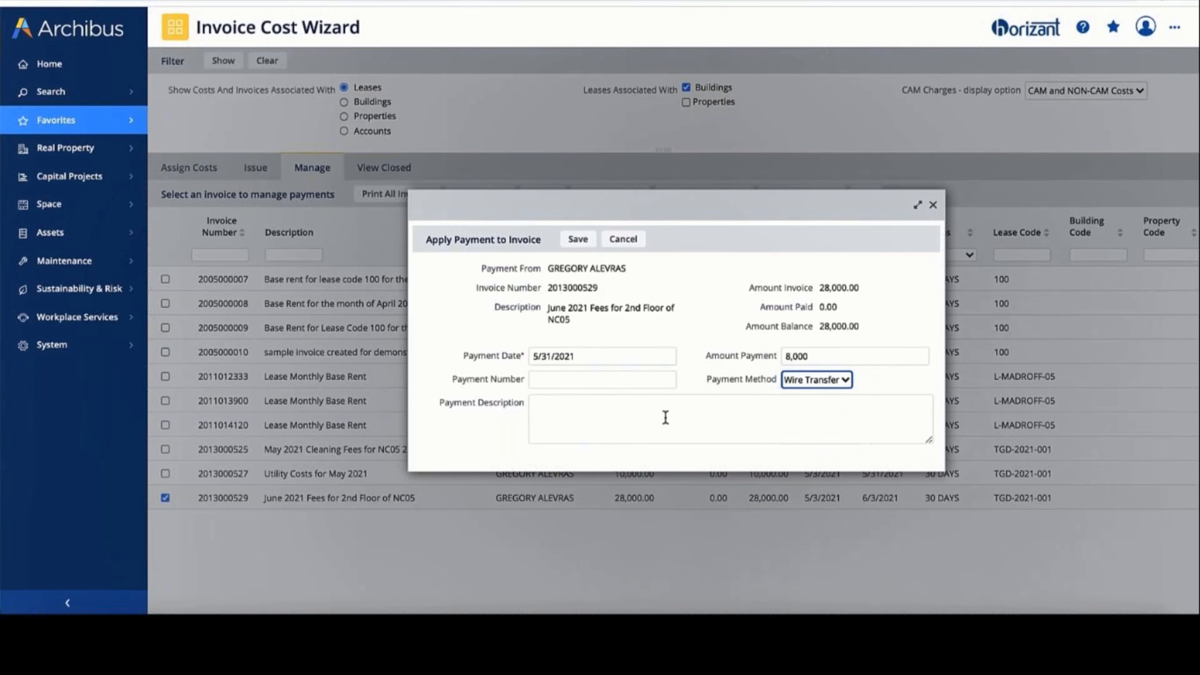
Step: Describe the payment as "June 2021 Monthly Fee Payment." and save it to the invoice
click(609, 416)
text(June)
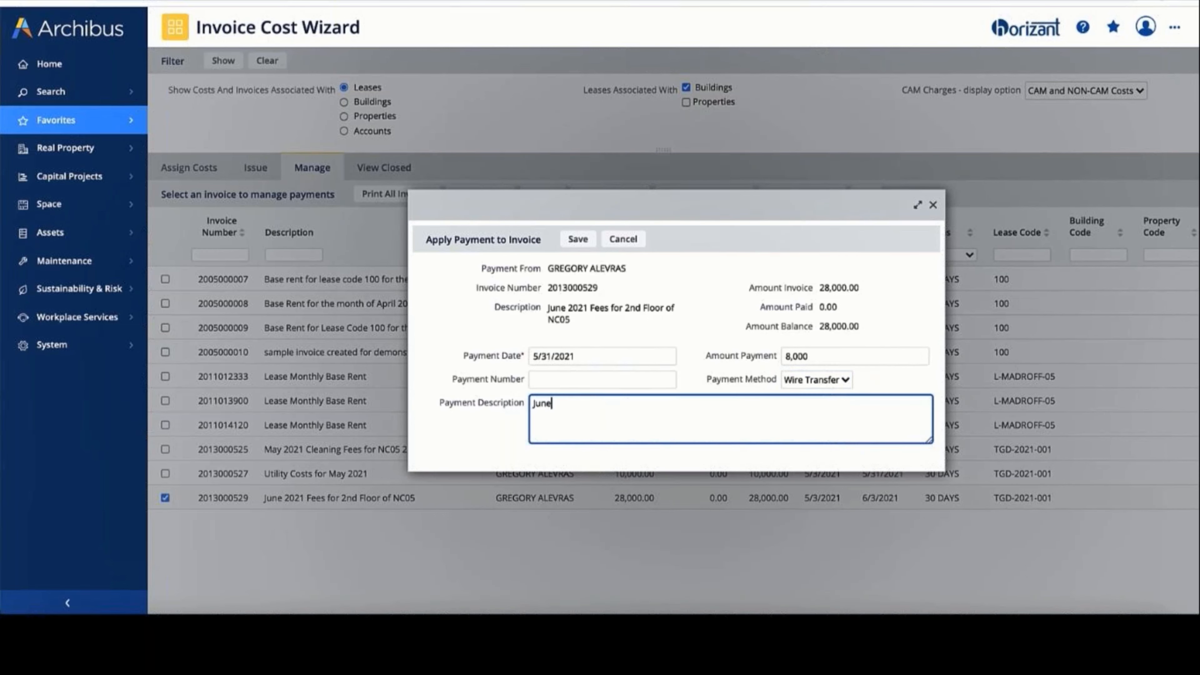
text( 2021 Monthly Fee Payment.)
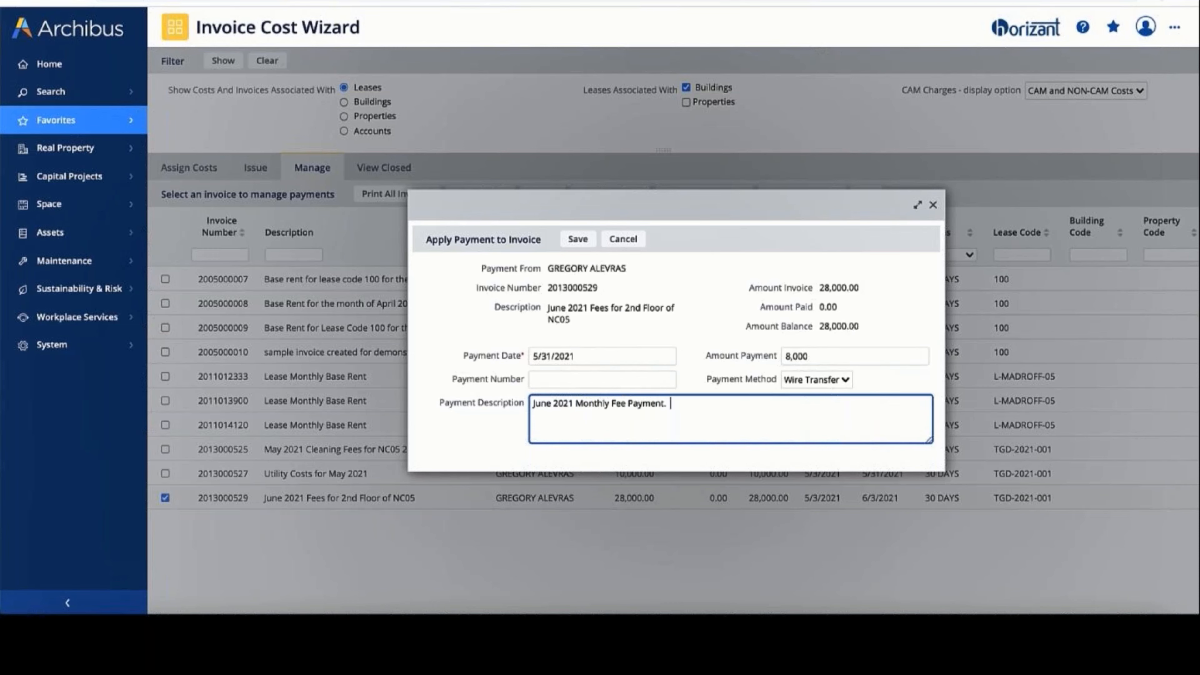
click(578, 241)
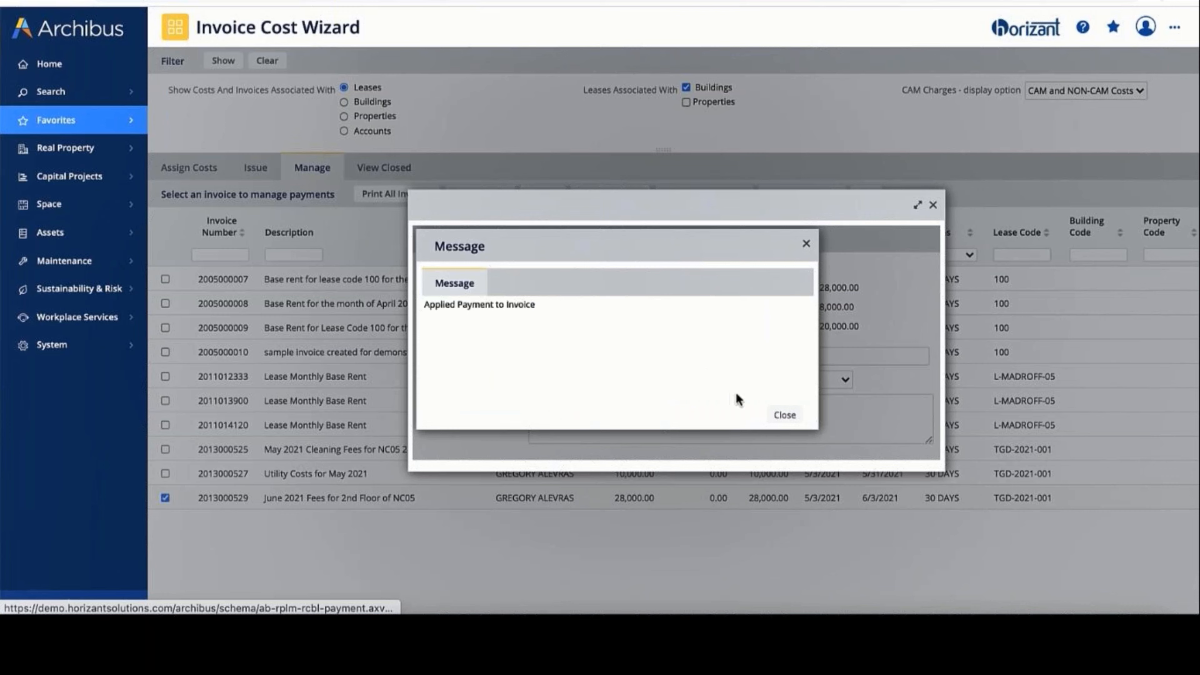
click(784, 415)
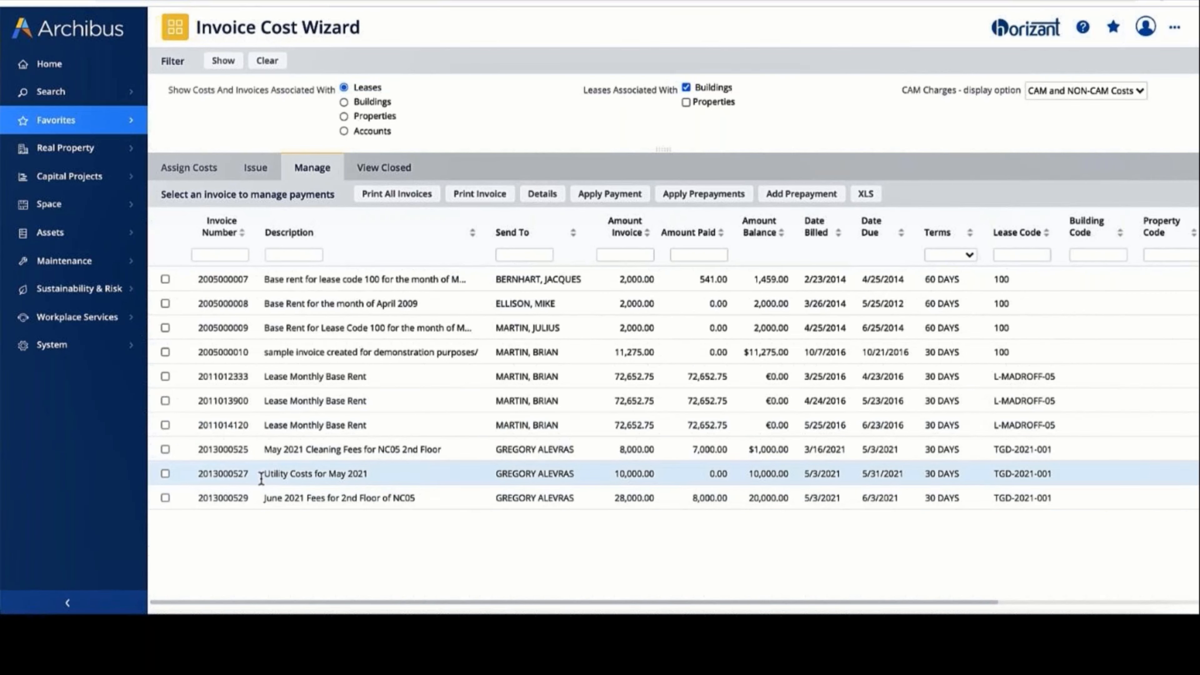
Step: Start a second payment on the June 2021 fees invoice with the payment date 5/31/2021
click(165, 498)
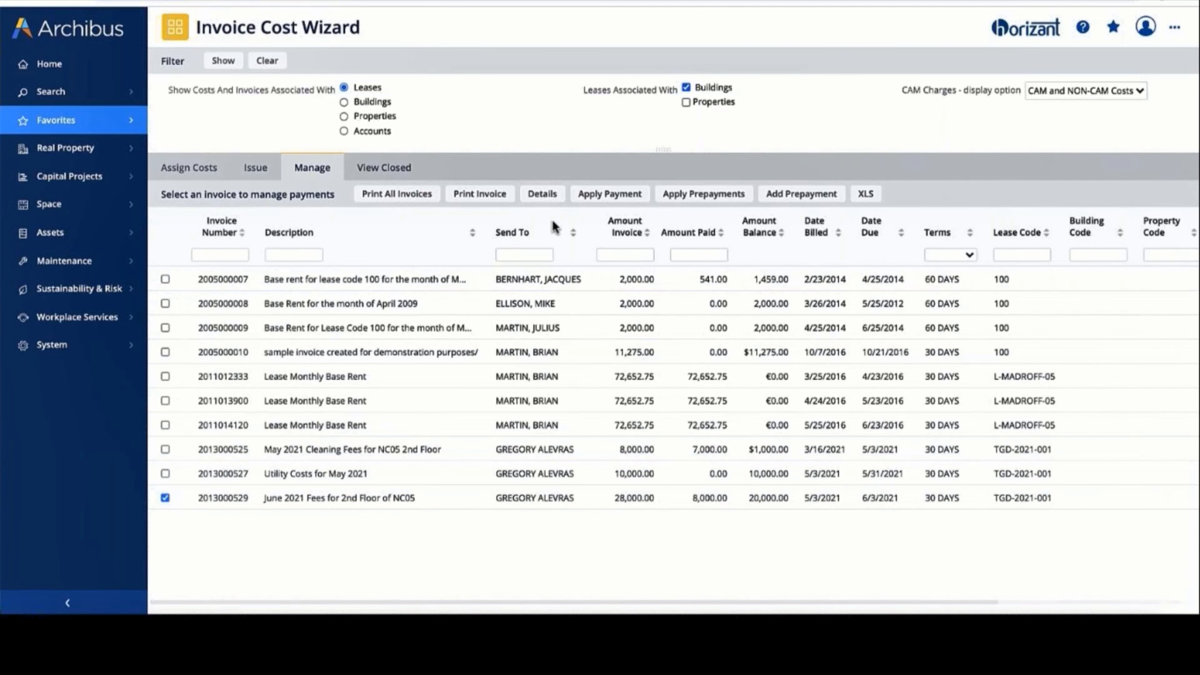
click(601, 195)
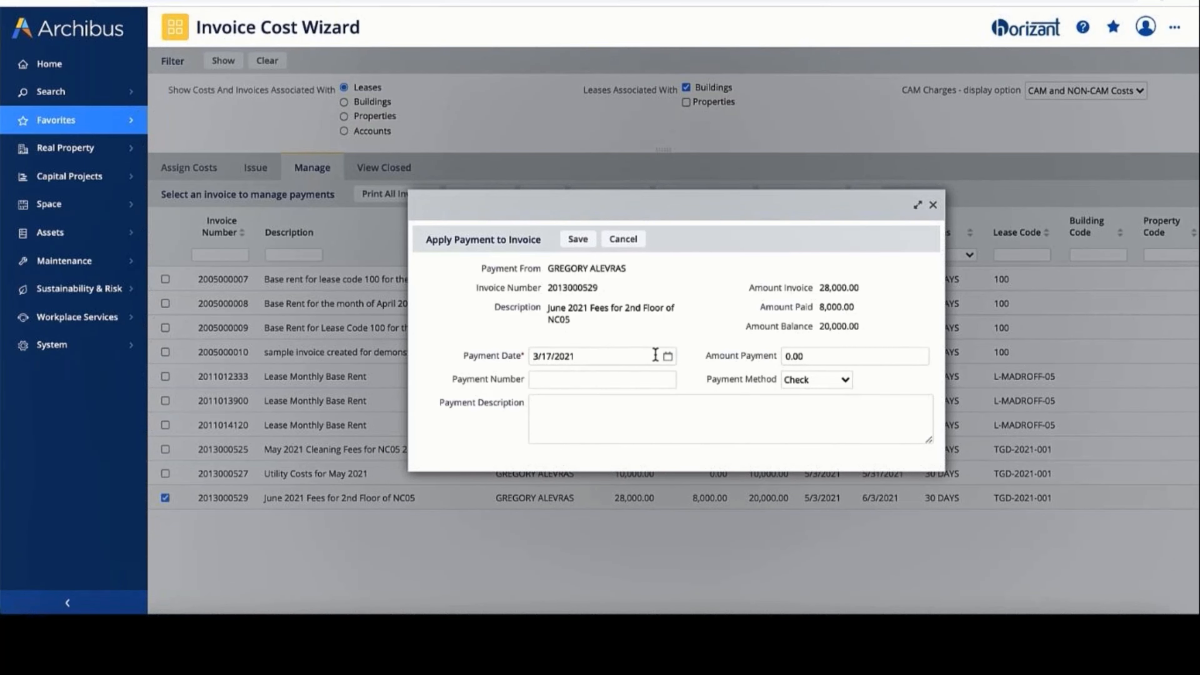
click(582, 356)
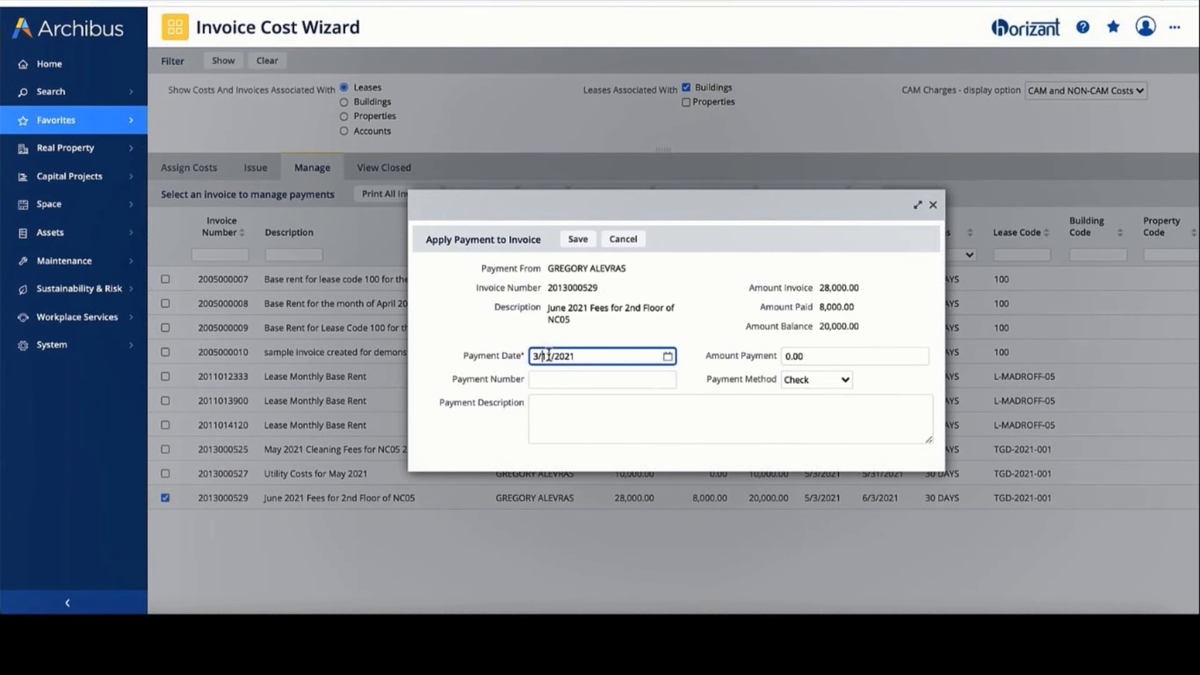
key(Left)
key(BackSpace)
text(5)
key(Right)
key(Right)
key(BackSpace)
key(BackSpace)
text(31)
Step: Set the second payment's amount to 20,000 and its method to Wire Transfer
drag(814, 362, 770, 359)
text(2)
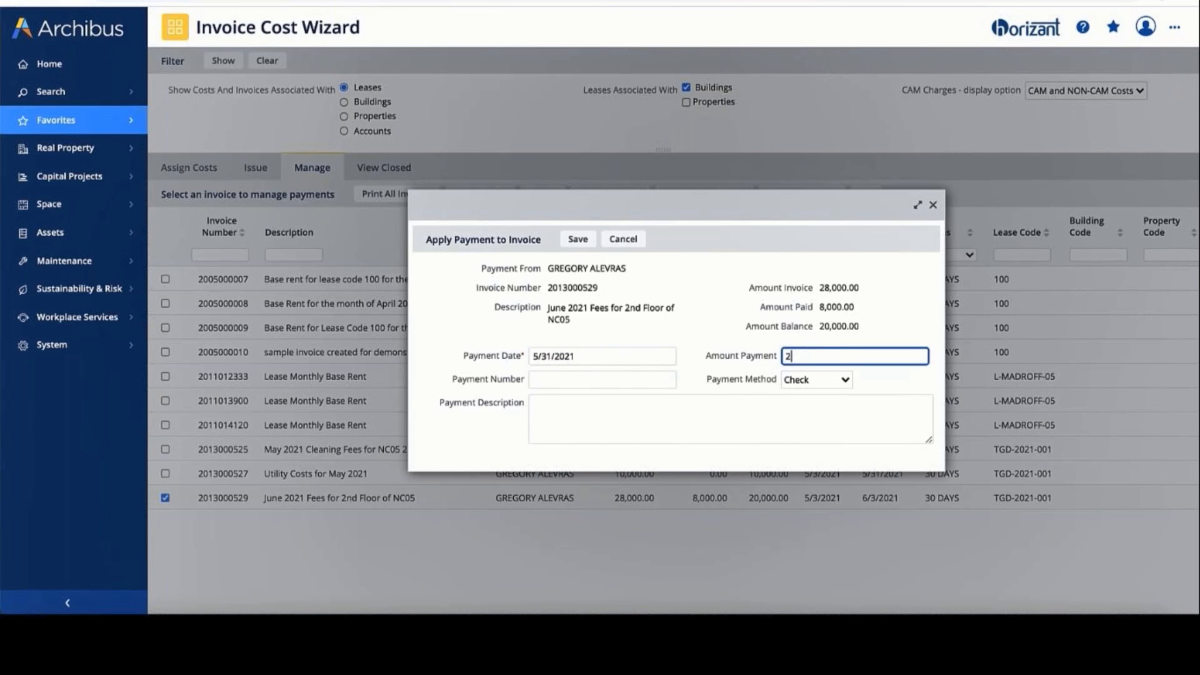
text(0000)
click(842, 380)
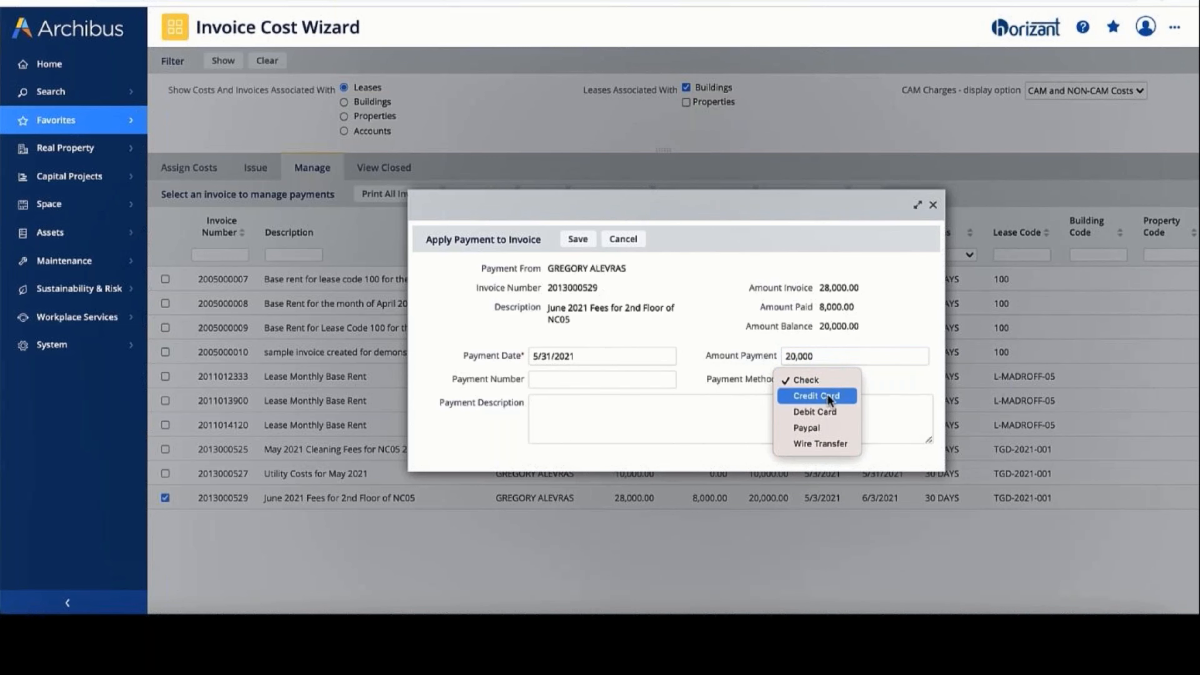
click(816, 443)
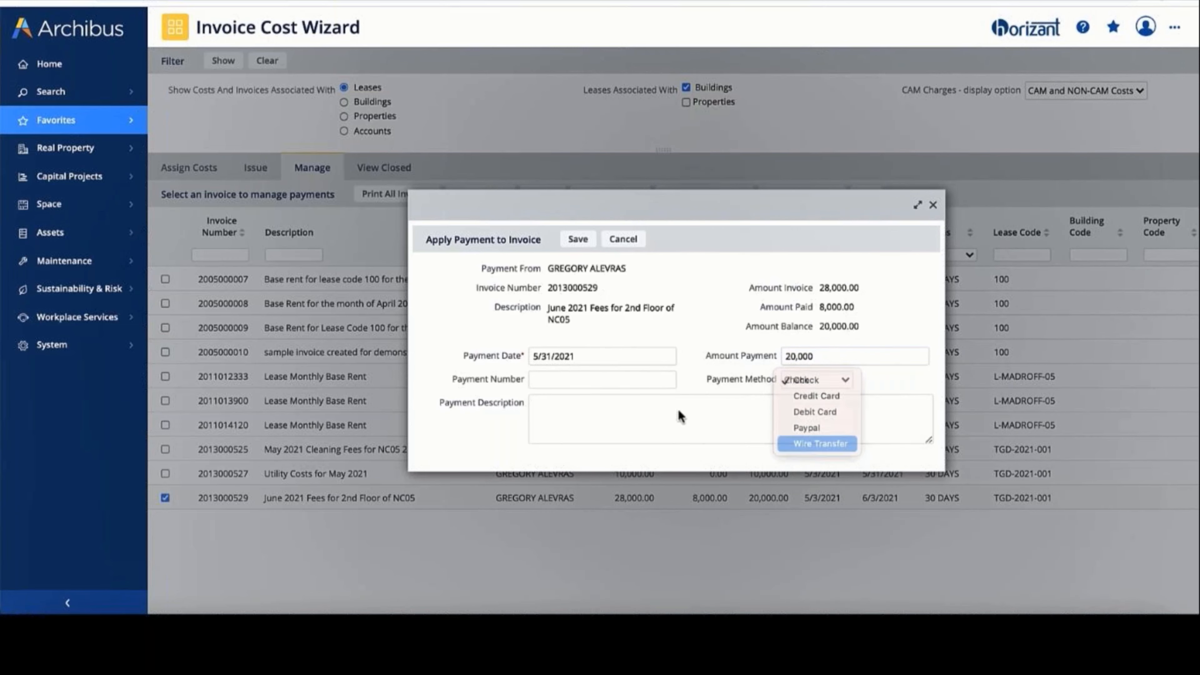
Step: Describe the second payment as "Balance of June 2021 Fees Payment Received" and save it to the invoice
click(669, 410)
text(Bal)
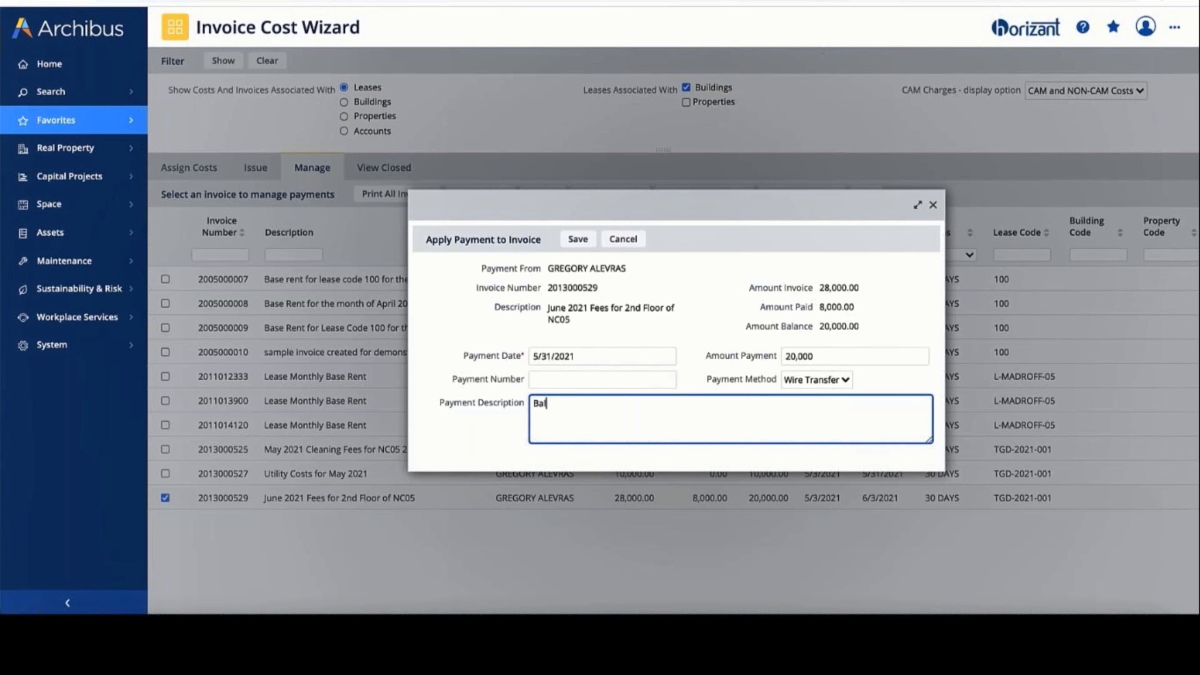
text(nce of)
key(BackSpace)
key(BackSpace)
key(BackSpace)
key(BackSpace)
key(BackSpace)
key(BackSpace)
key(BackSpace)
text(ance of June)
text( Fees)
key(BackSpace)
key(BackSpace)
key(BackSpace)
key(BackSpace)
text(2021 Fees P)
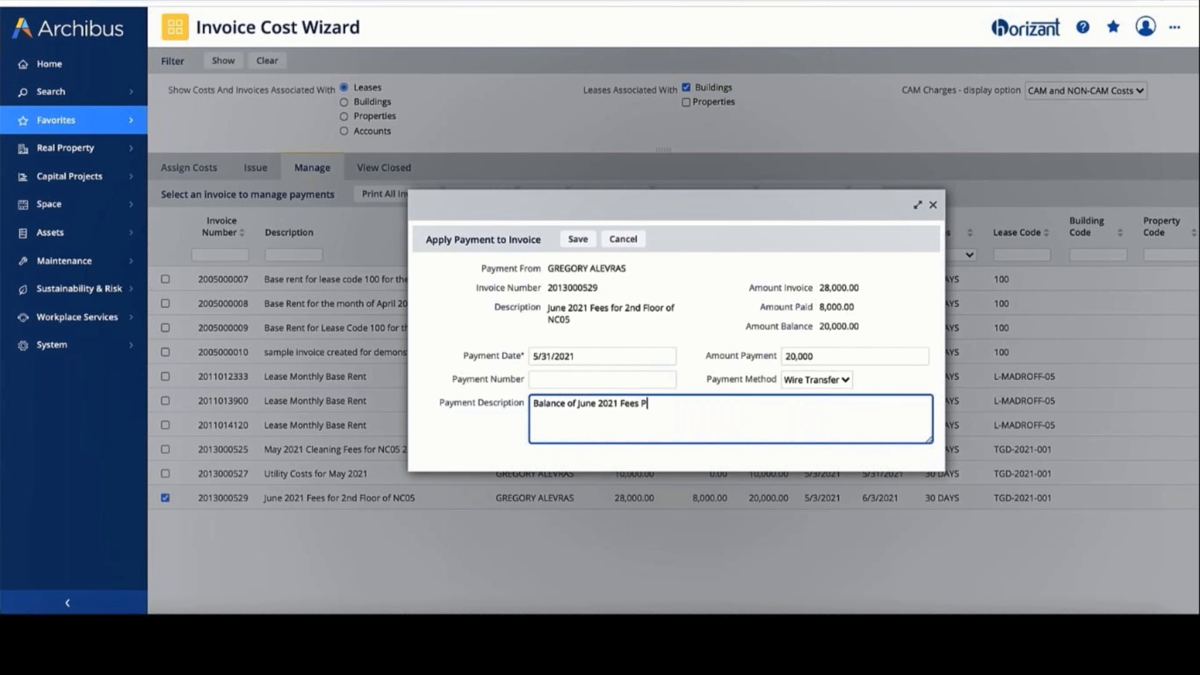
text(ayment  Reeived)
click(579, 239)
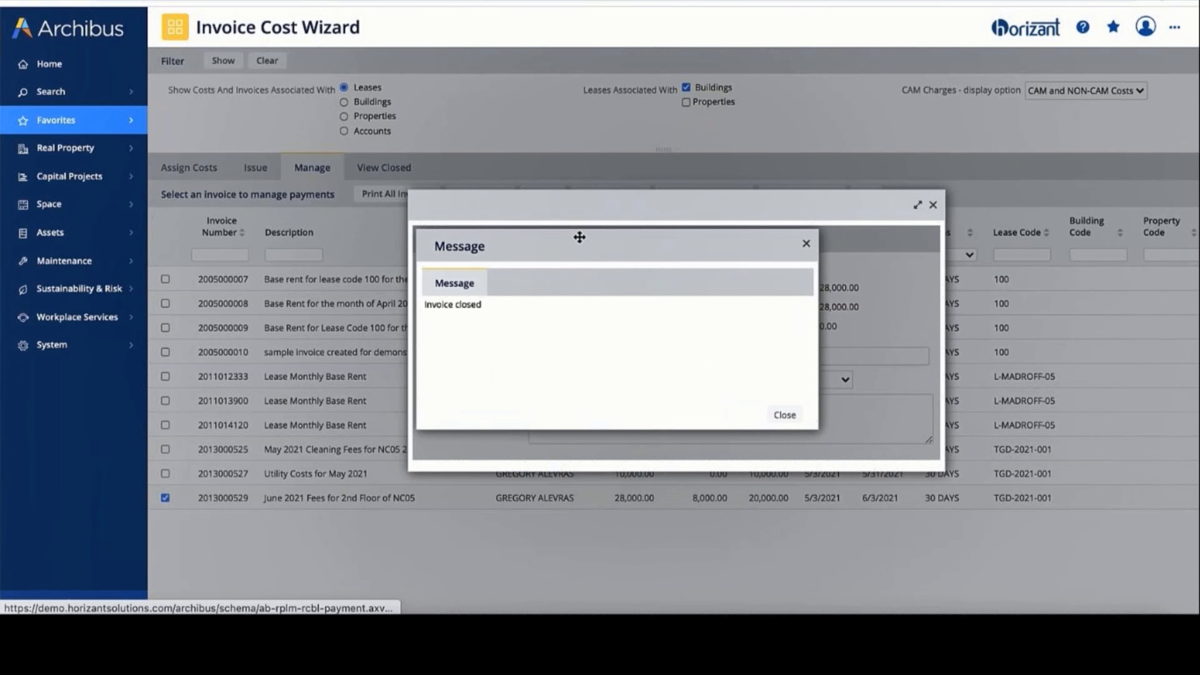
click(785, 415)
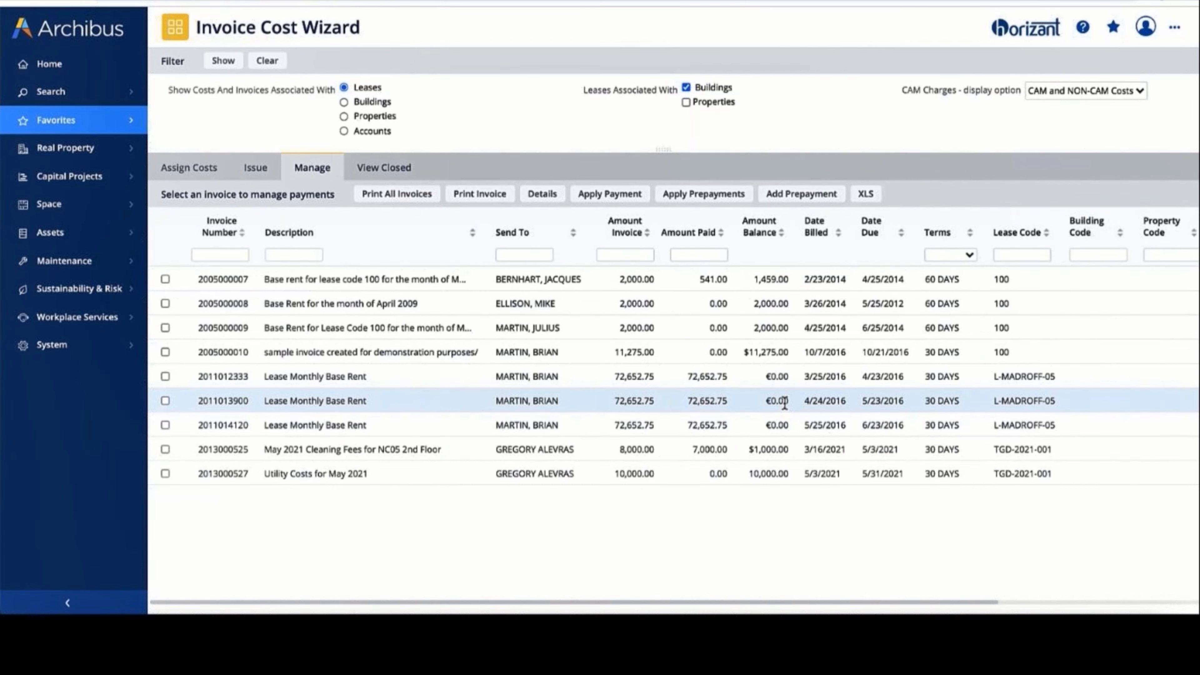
Step: View the list of closed invoices
click(386, 170)
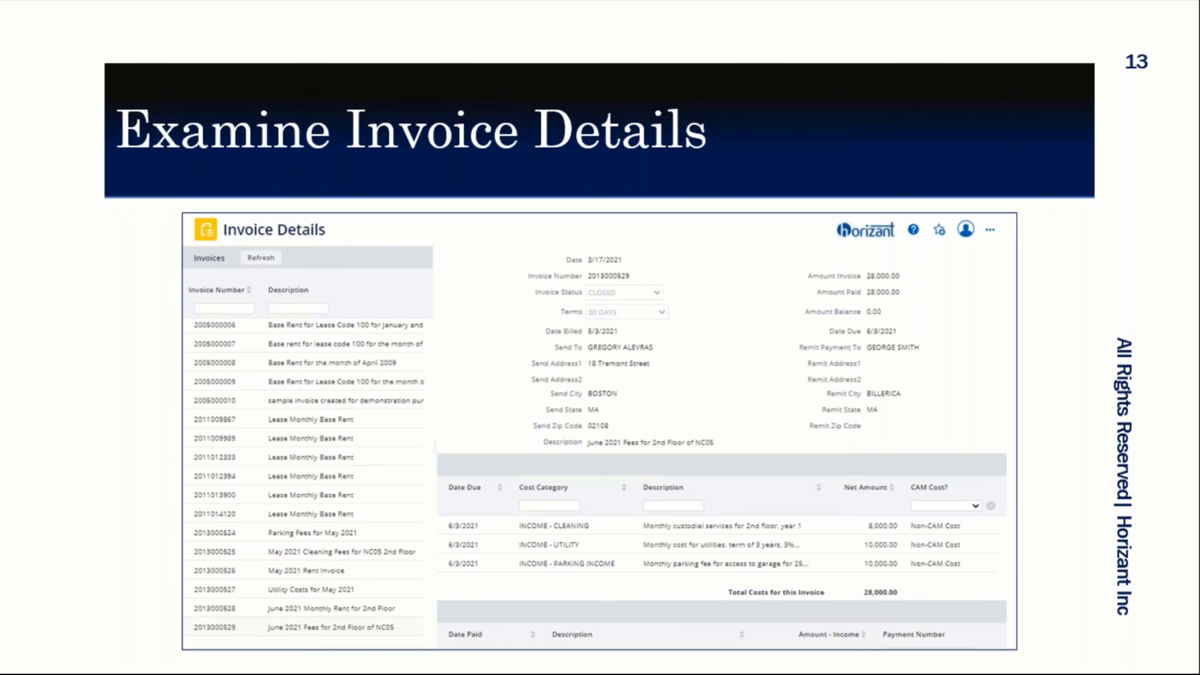
key(Right)
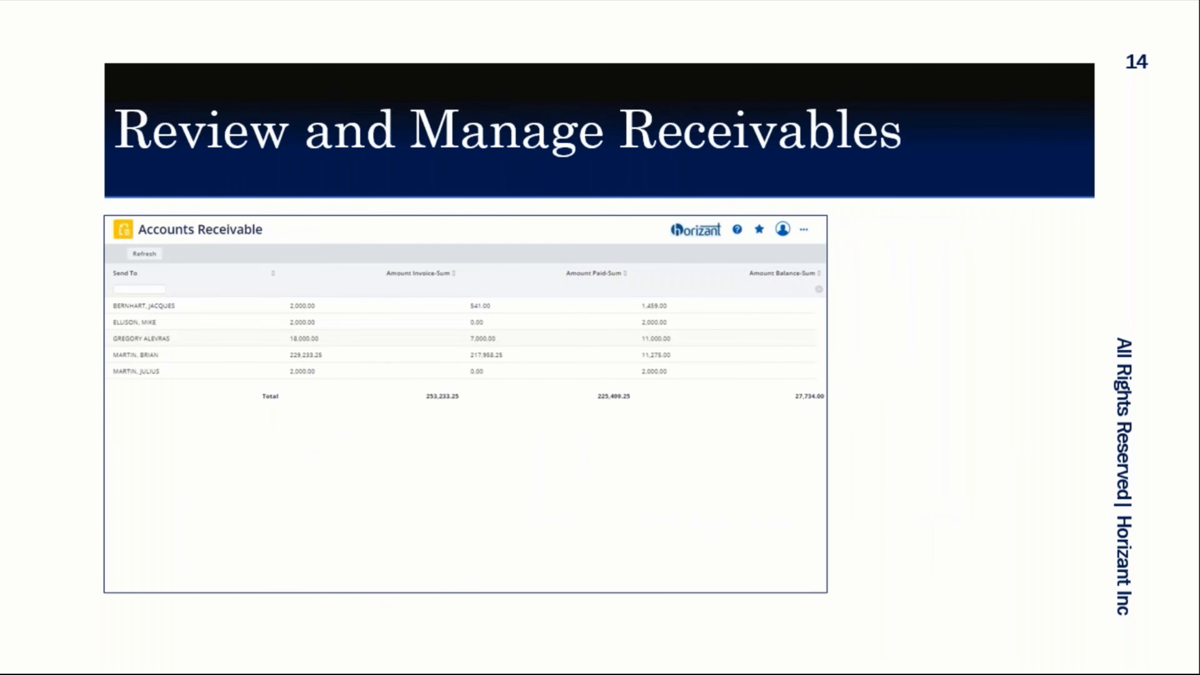